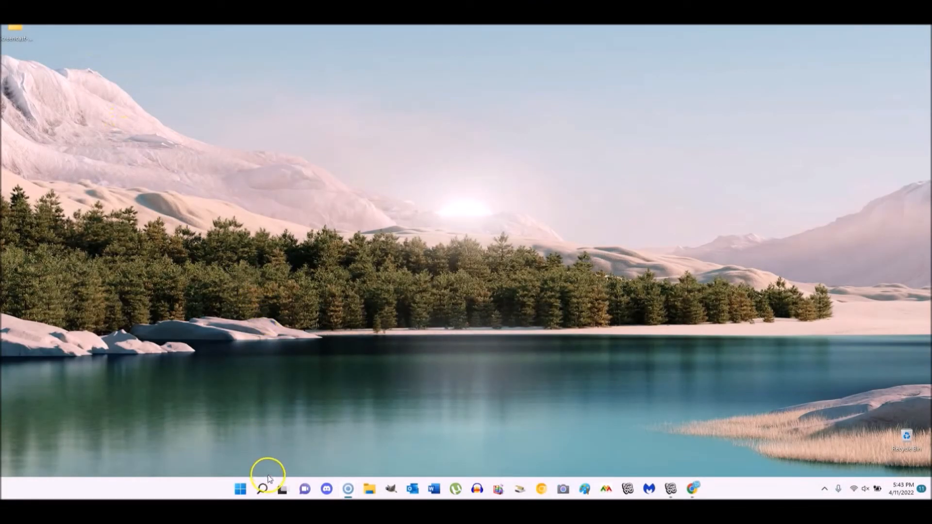
- Open Task Manager by searching 'task' and disable every startup app except Realtek audio
right_click(255, 494)
key("Escape")
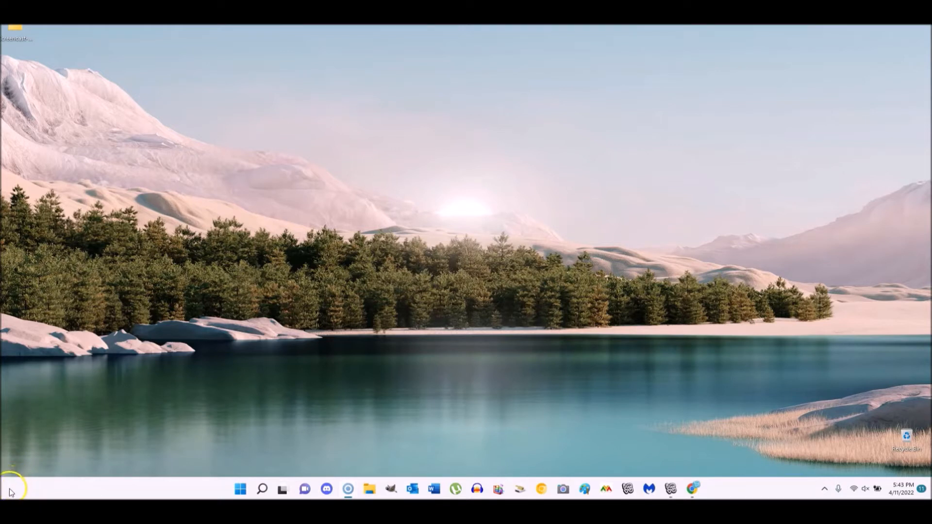
left_click(263, 492)
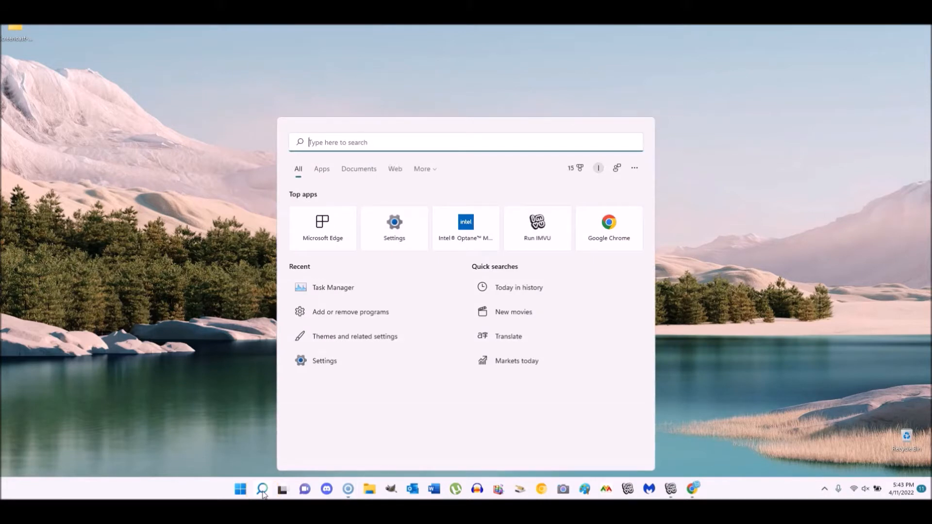
type("task")
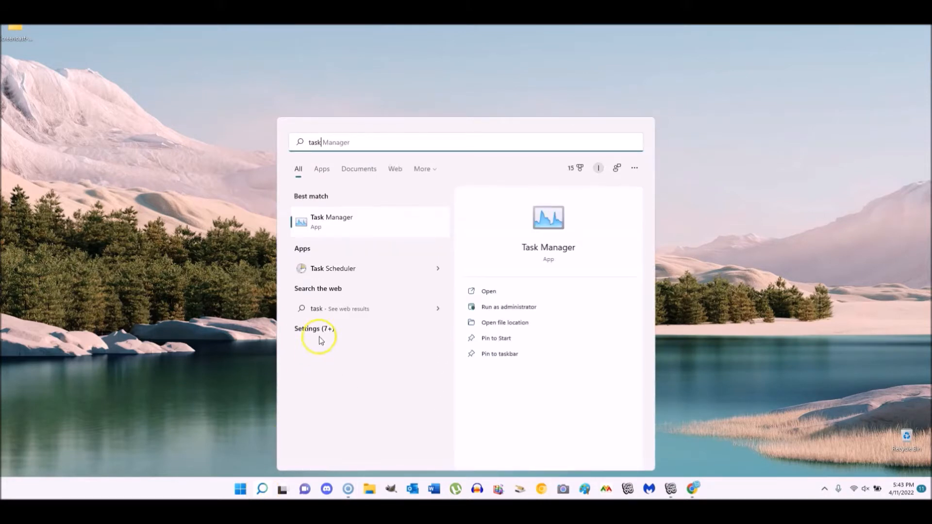
left_click(335, 228)
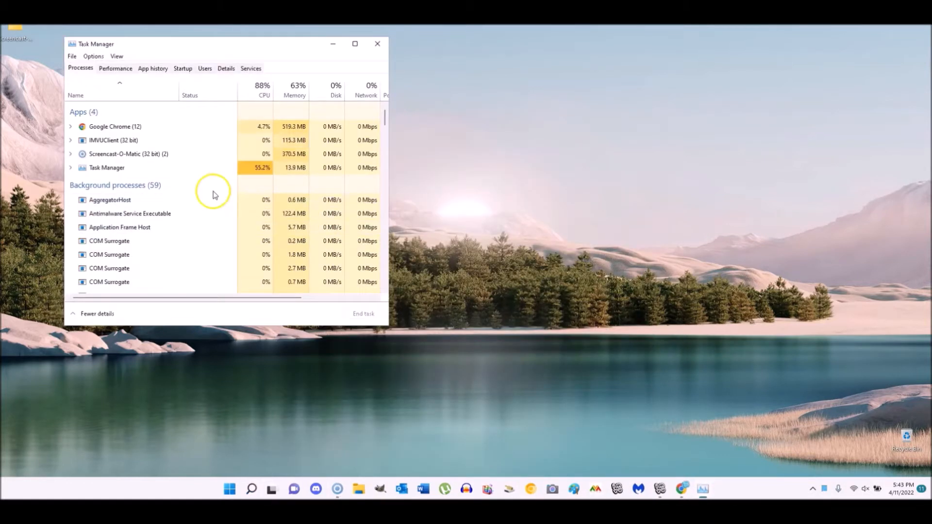
left_click(184, 69)
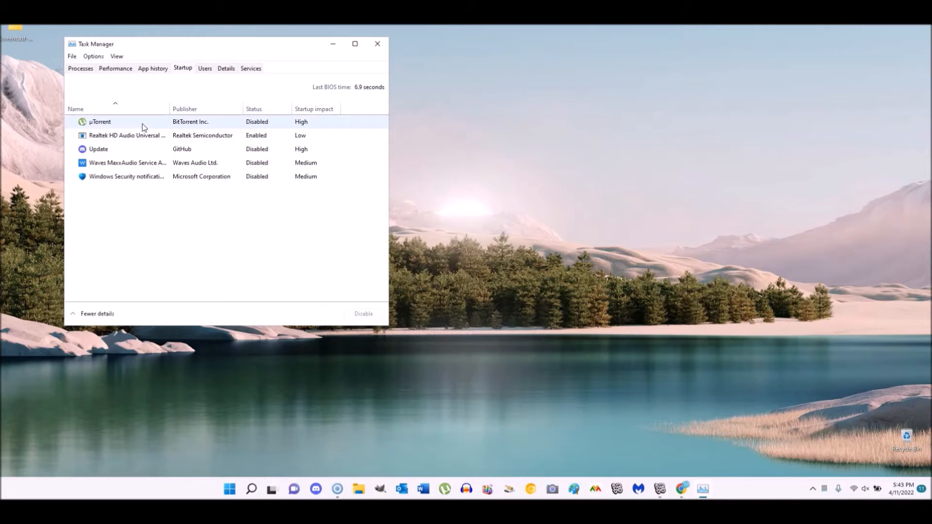
left_click(156, 300)
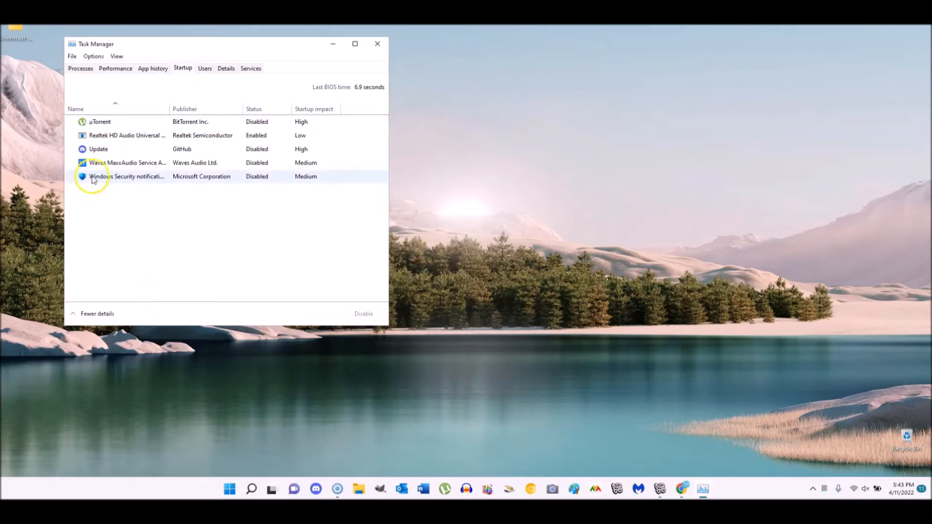
left_click(115, 155)
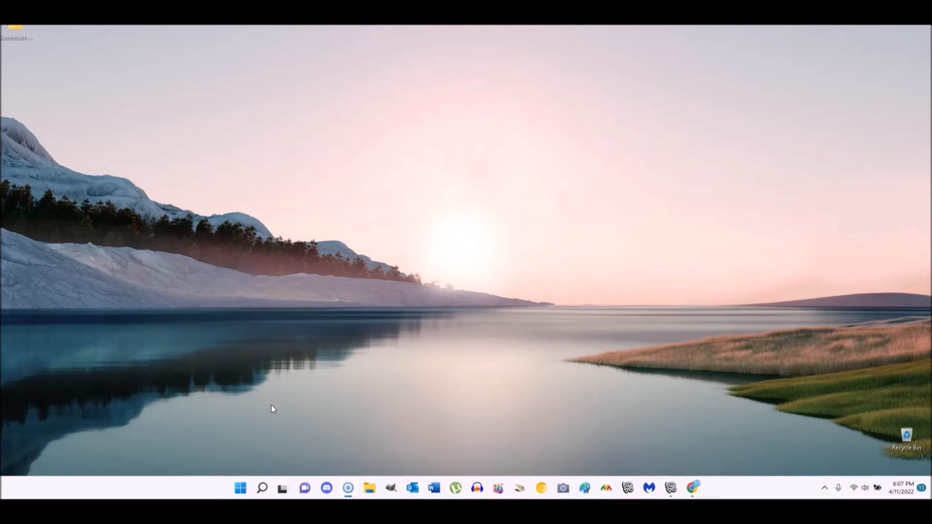
- Run %temp% from the Run dialog to open the Temp folder with its 15 items
key("super+r")
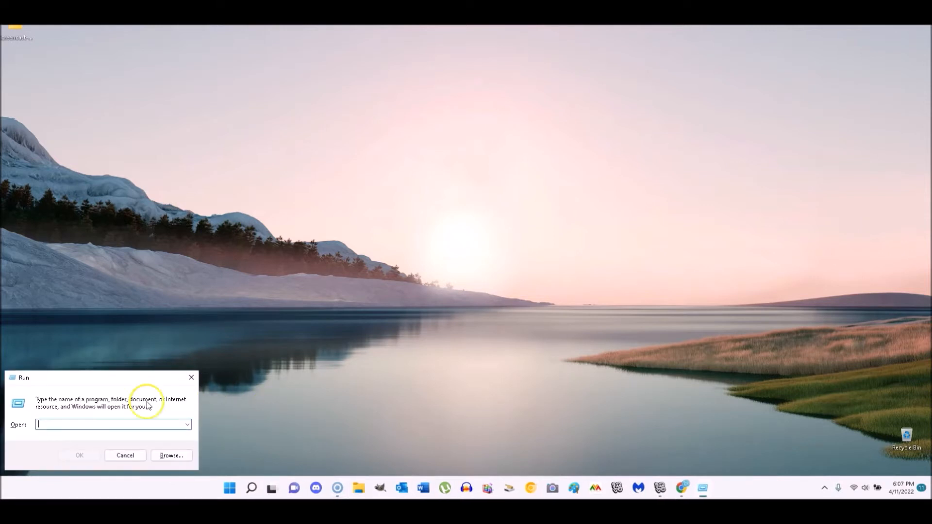
type("temp")
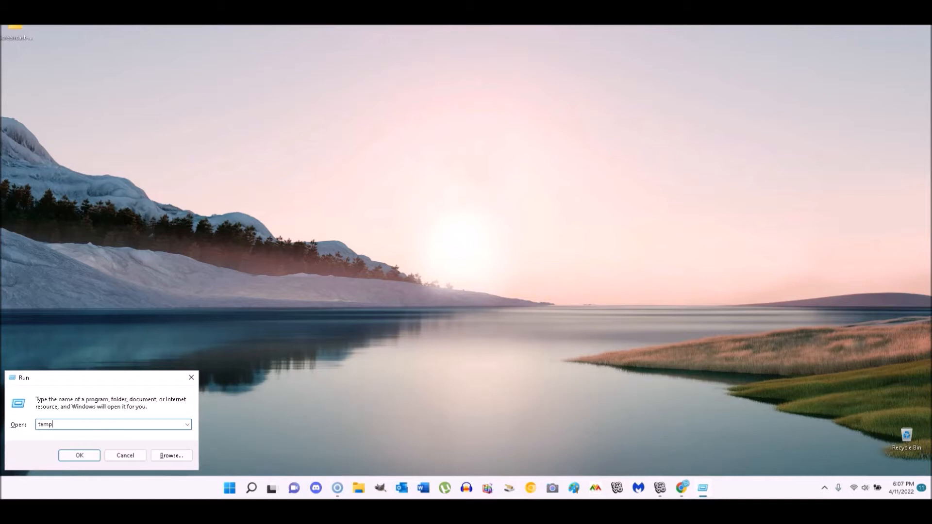
key("BackSpace")
key("BackSpace")
key("BackSpace")
key("BackSpace")
type("%temp%")
key("Return")
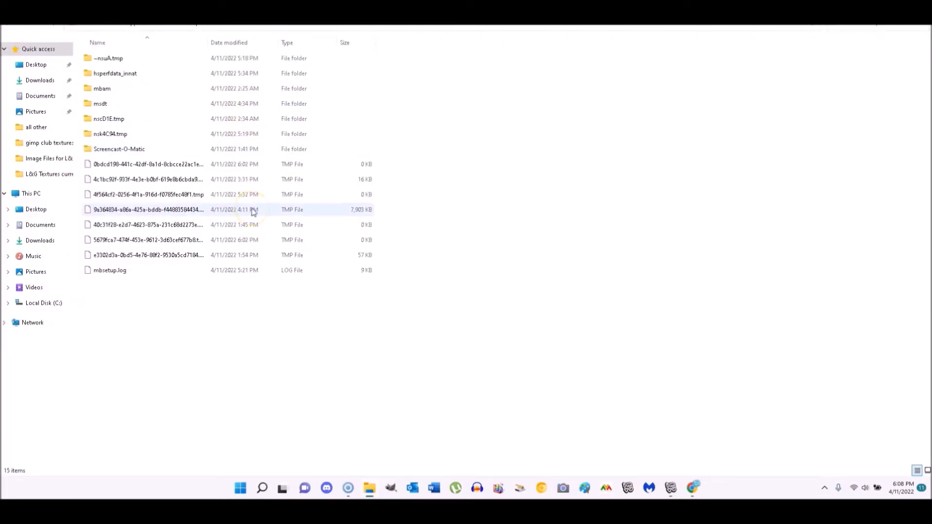
- Select everything in the Temp folder, delete it, and skip all files still in use
left_click(227, 329)
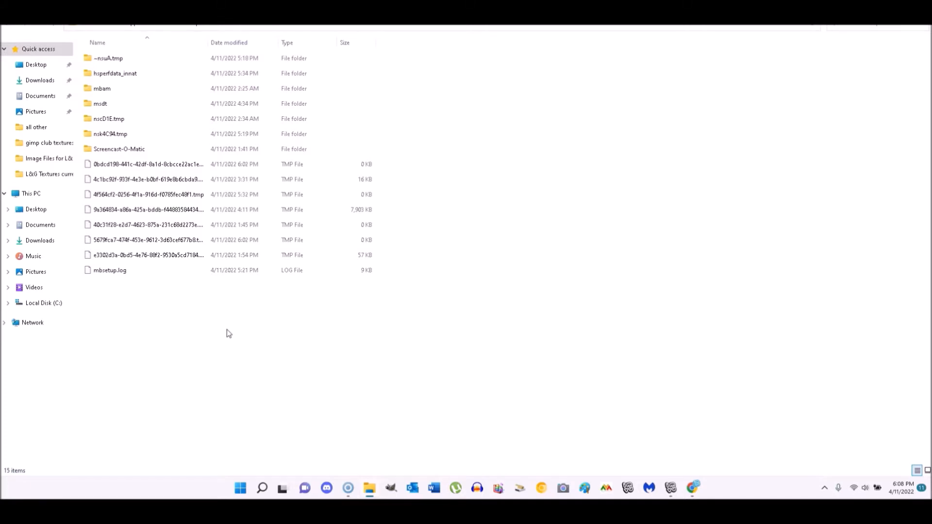
key("ctrl+a")
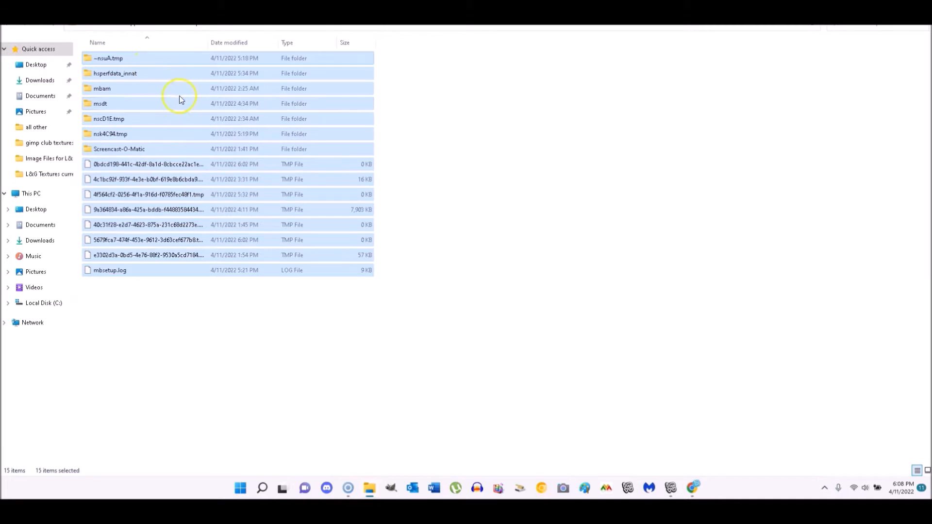
right_click(162, 104)
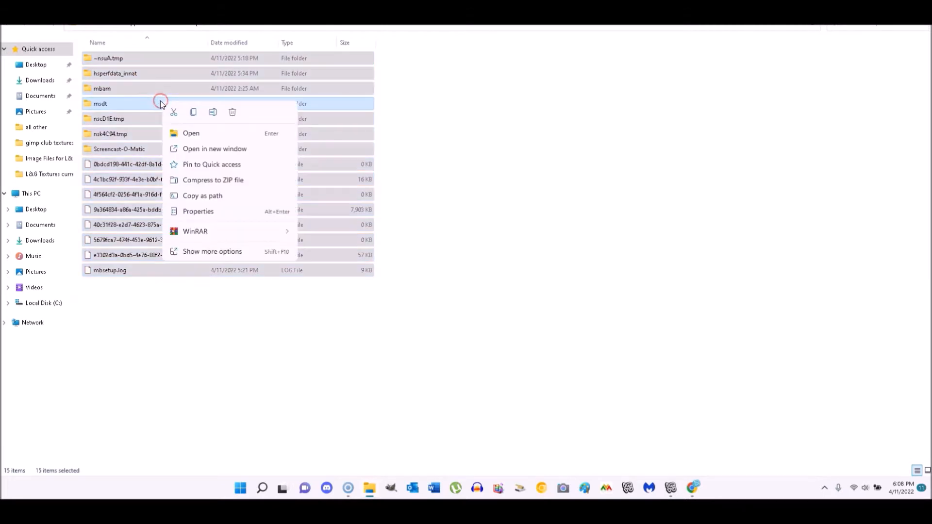
left_click(233, 113)
left_click(209, 251)
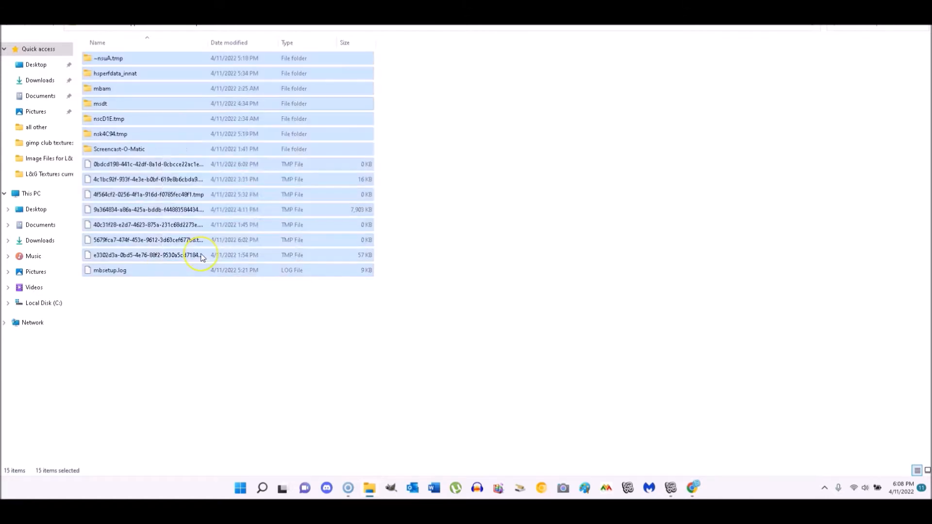
left_click(191, 243)
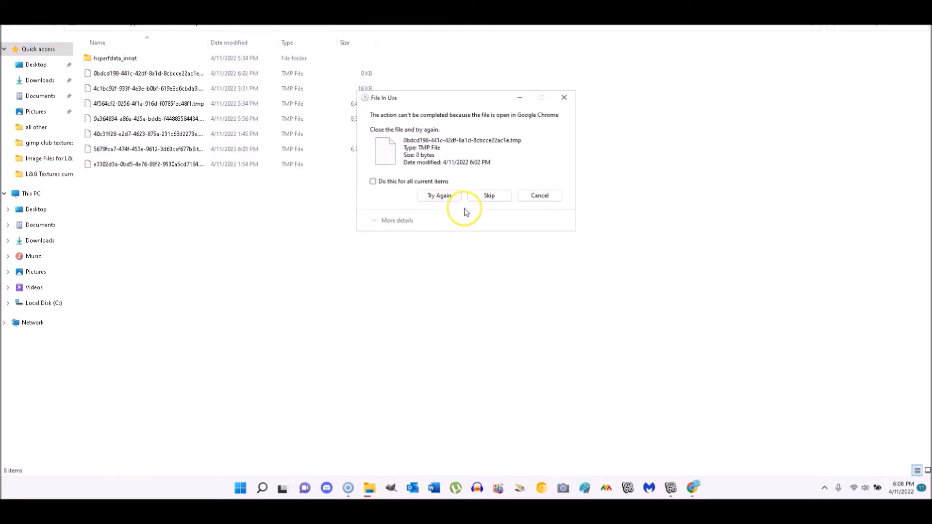
left_click(373, 182)
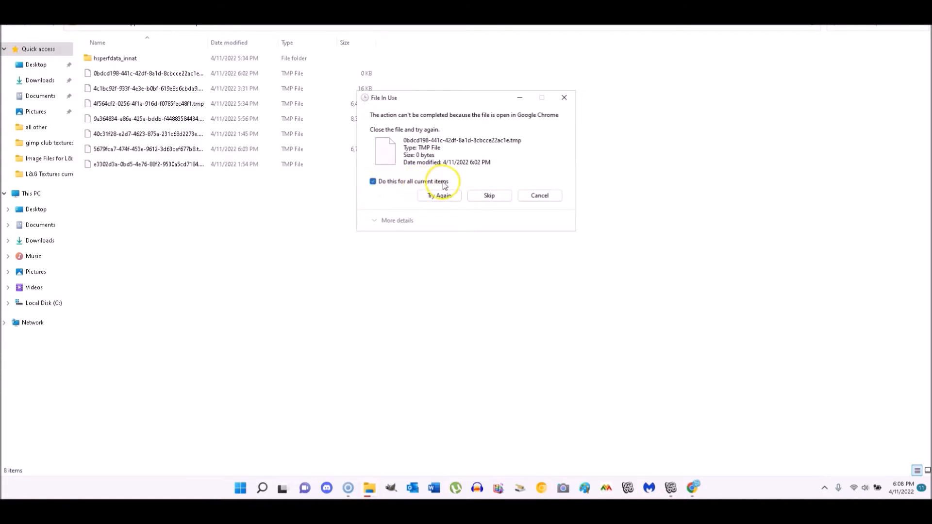
left_click(493, 197)
left_click(383, 189)
left_click(494, 202)
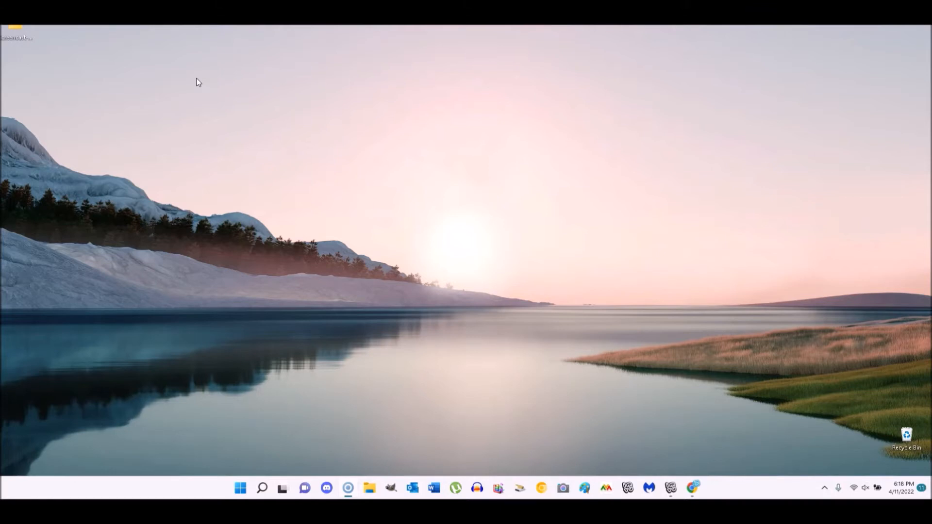
- In msconfig's Services tab, hide all Microsoft services, leave third-party services unchecked, and confirm with OK
key("super+r")
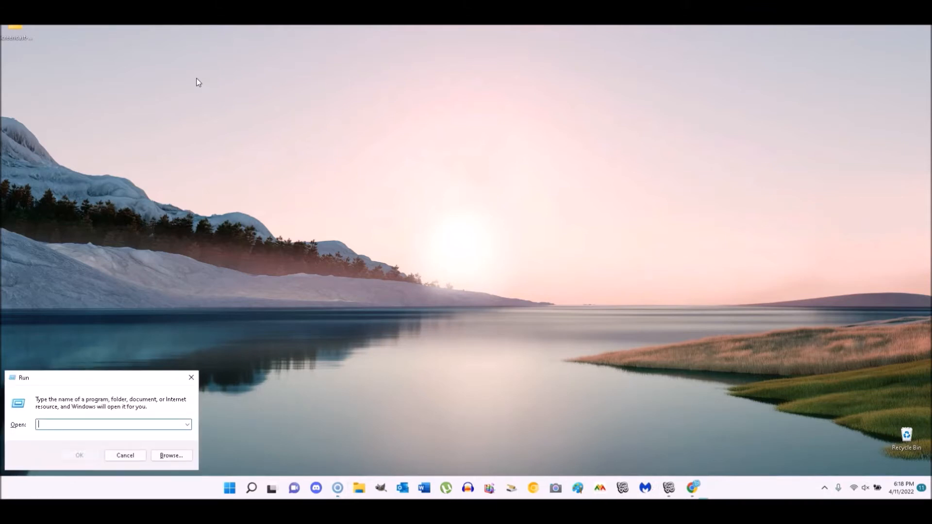
type("msconfig")
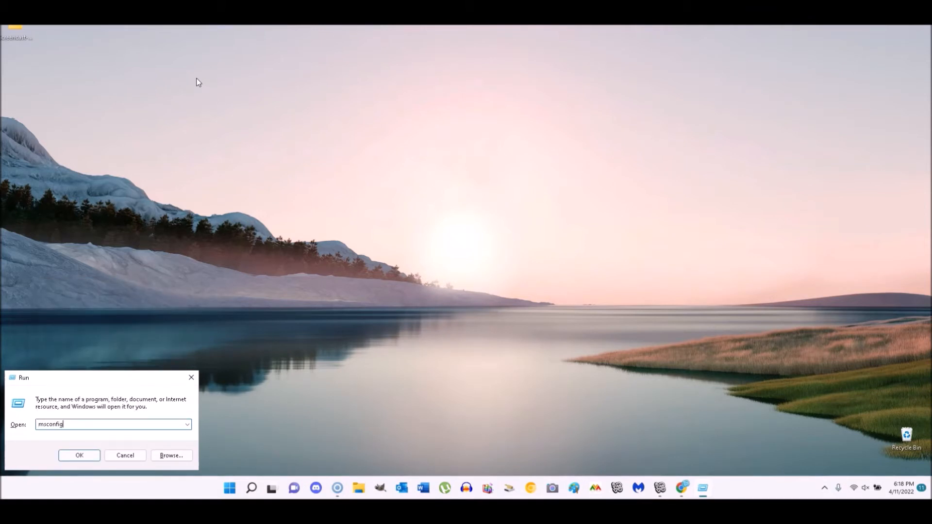
key("Return")
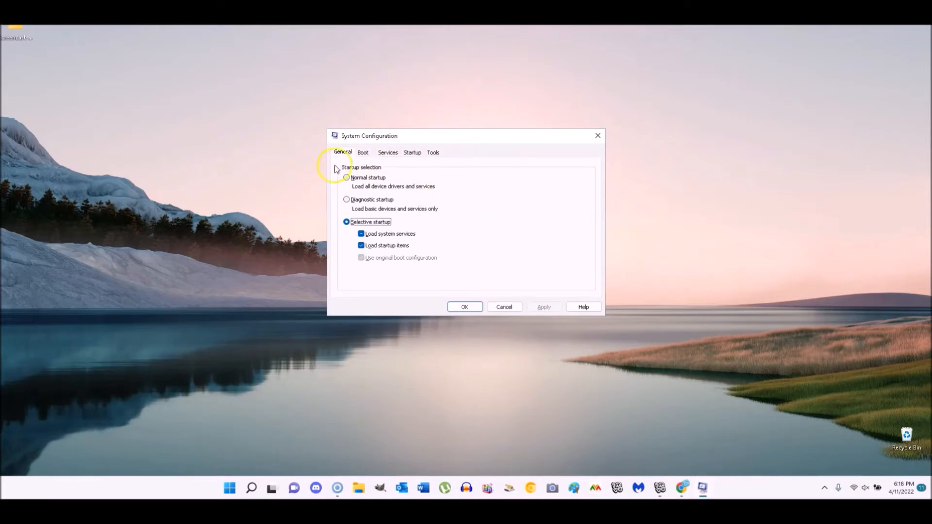
left_click(388, 153)
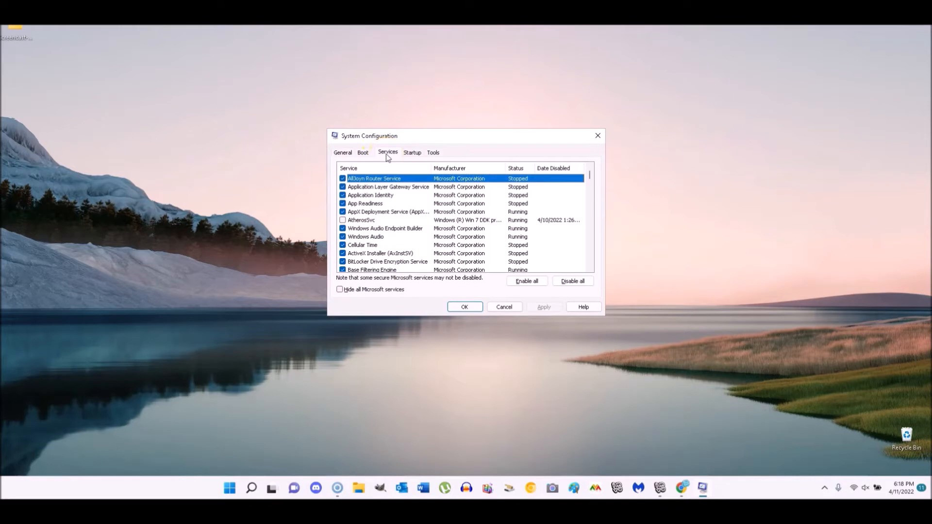
left_click(340, 289)
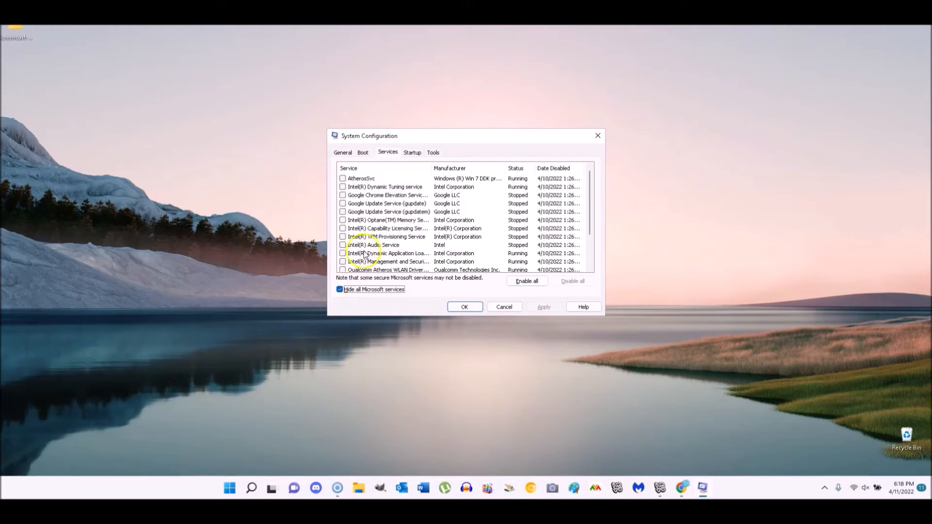
scroll(372, 242, "down", 2)
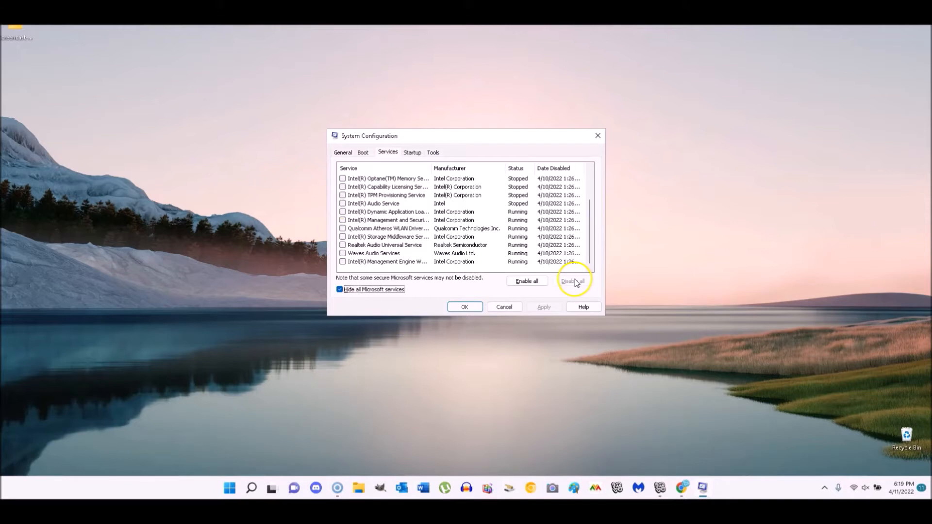
left_click(464, 307)
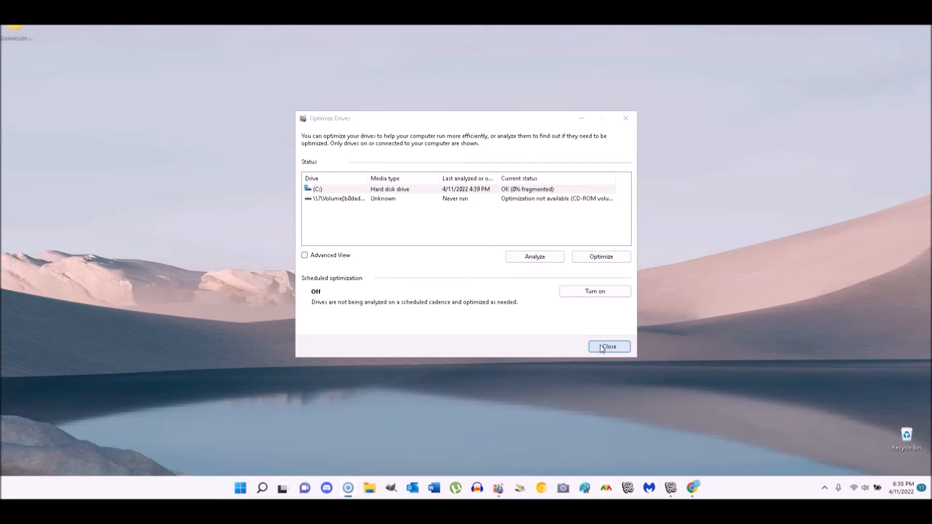
- Close Optimize Drives after confirming drive C: is OK at 0% fragmented
left_click(601, 346)
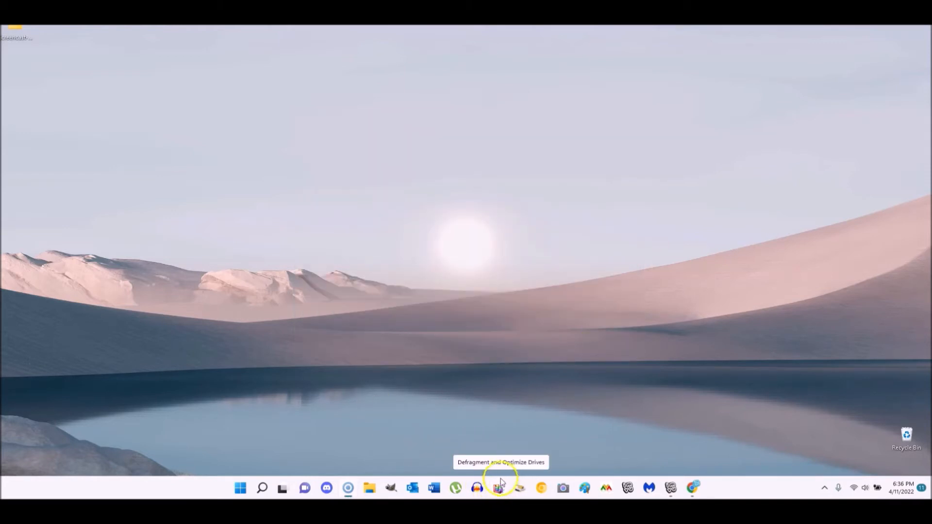
- Find Defragment and Optimize Drives by searching 'defrag', then reopen Optimize Drives from the taskbar
left_click(263, 488)
type("defrag")
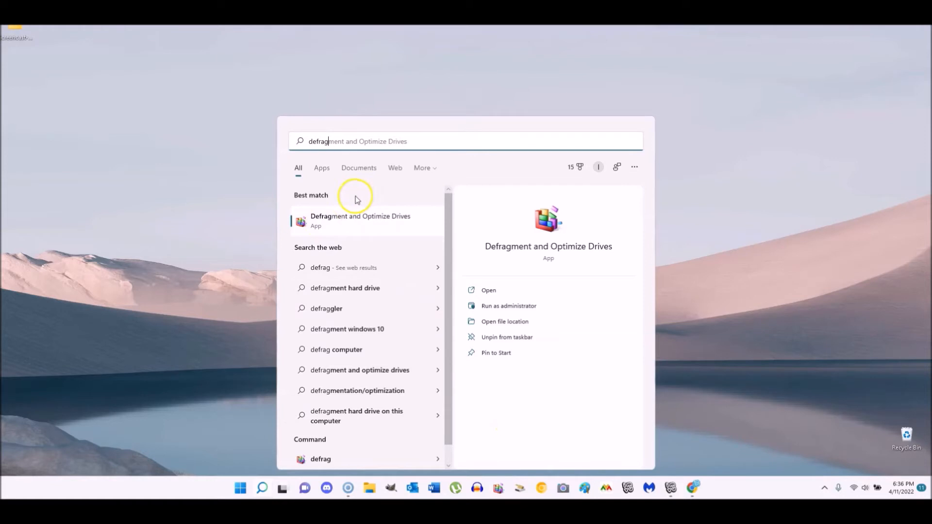
right_click(335, 221)
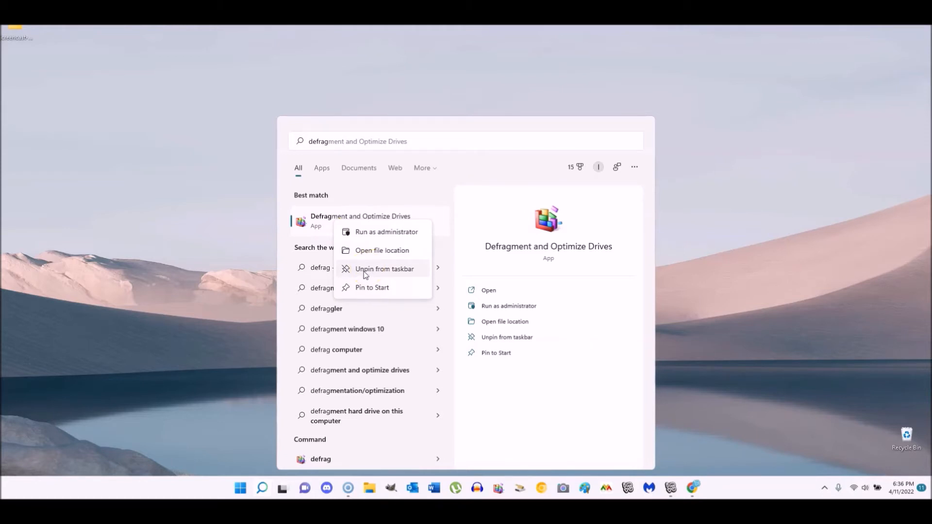
left_click(240, 290)
left_click(498, 488)
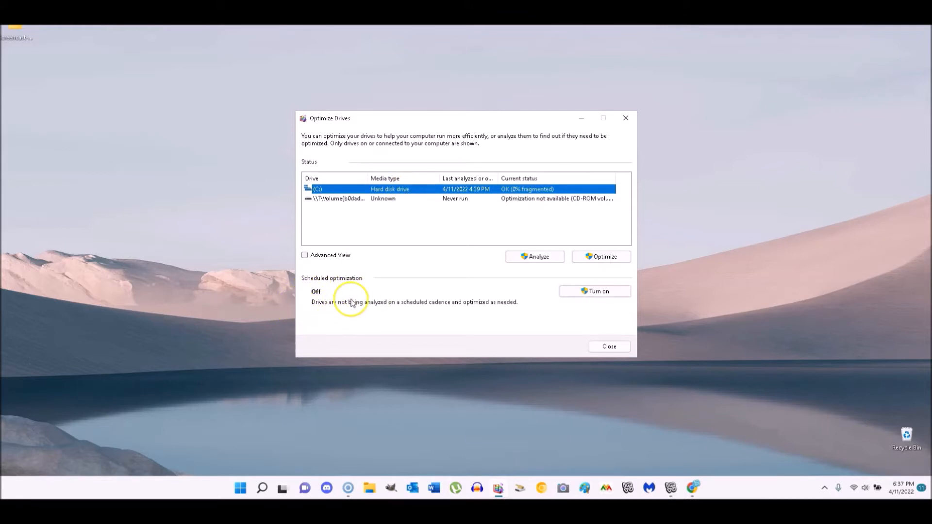
- Bring up the Optimization schedule dialog via Turn on under Scheduled optimization
left_click(571, 290)
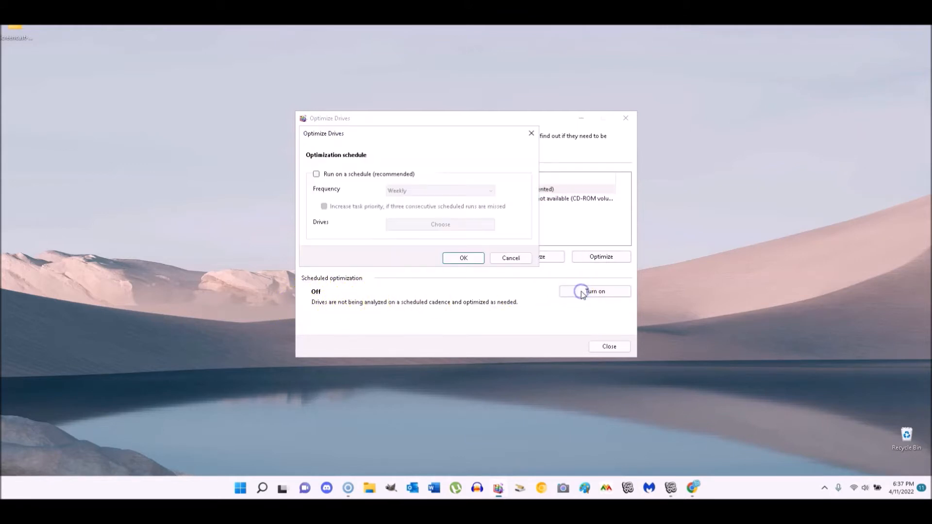
- Leave 'Run on a schedule' unchecked, confirm with OK, and start optimizing drive C:
left_click(317, 176)
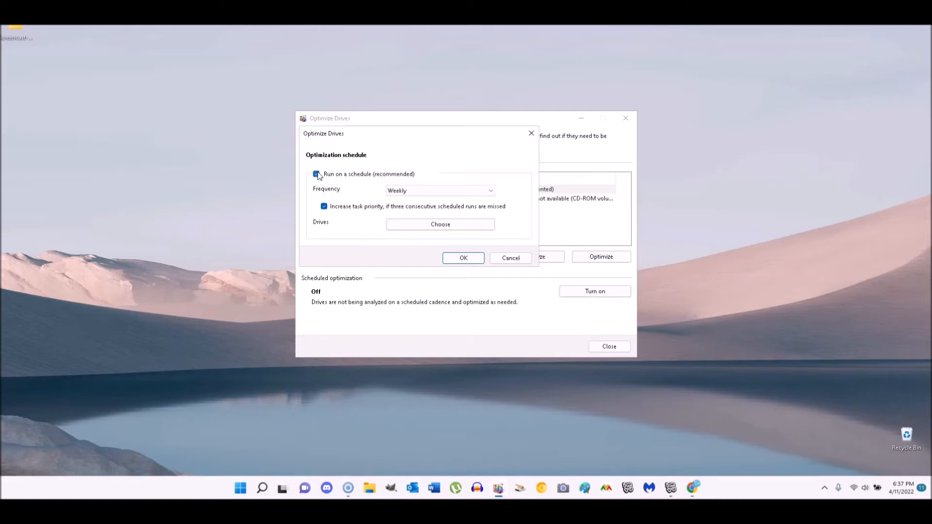
left_click(317, 175)
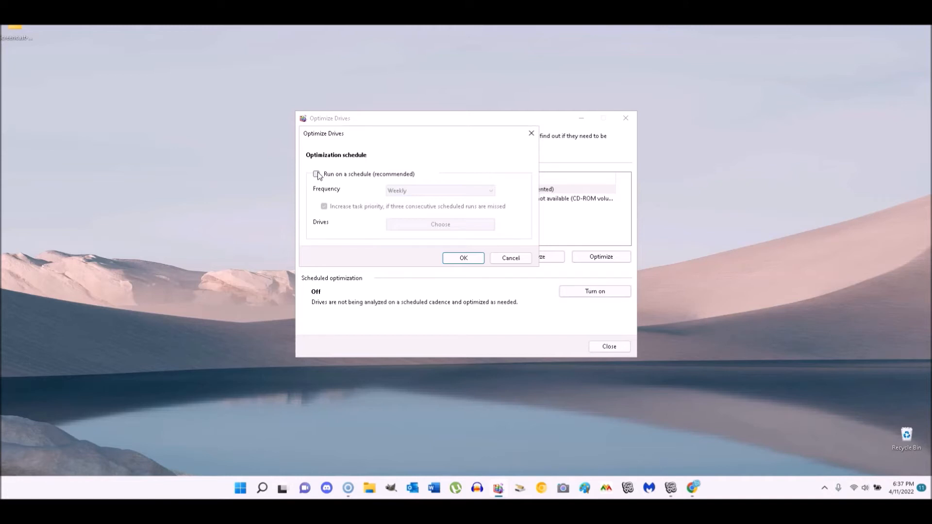
left_click(317, 175)
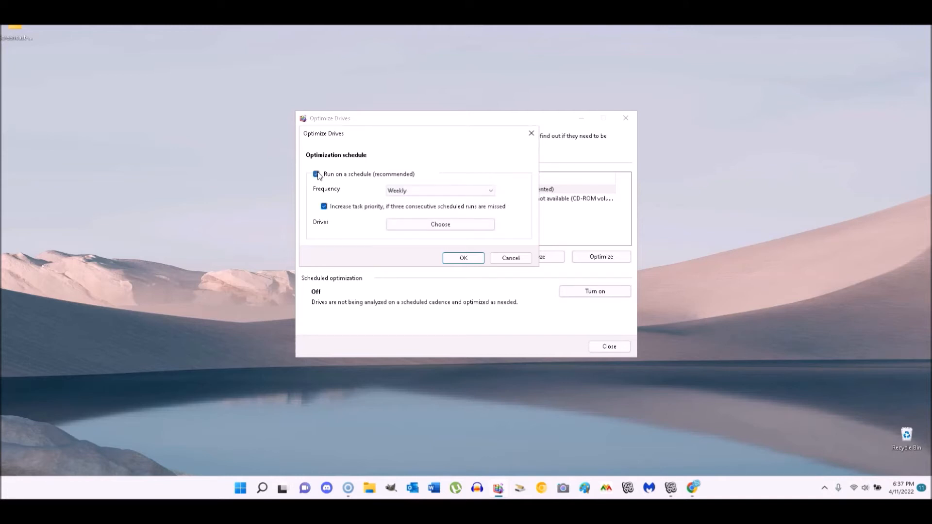
left_click(317, 175)
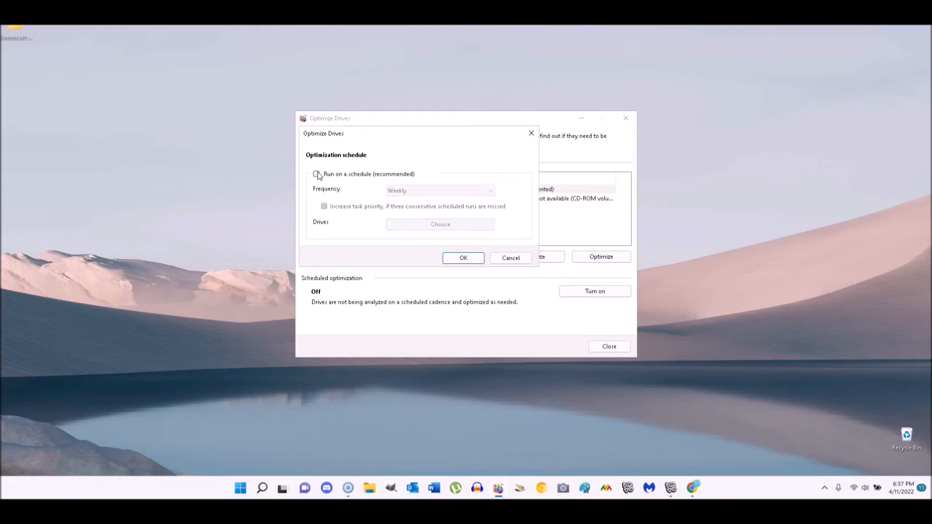
left_click(457, 256)
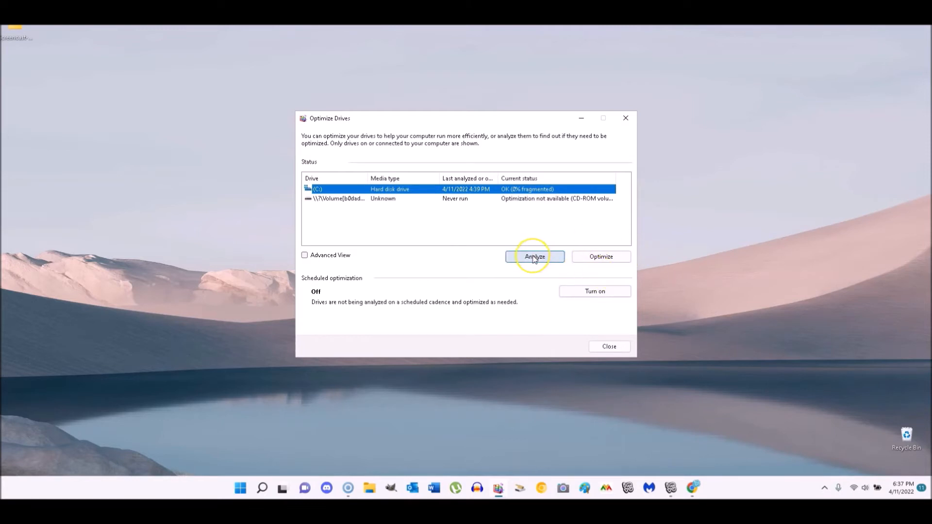
left_click(590, 258)
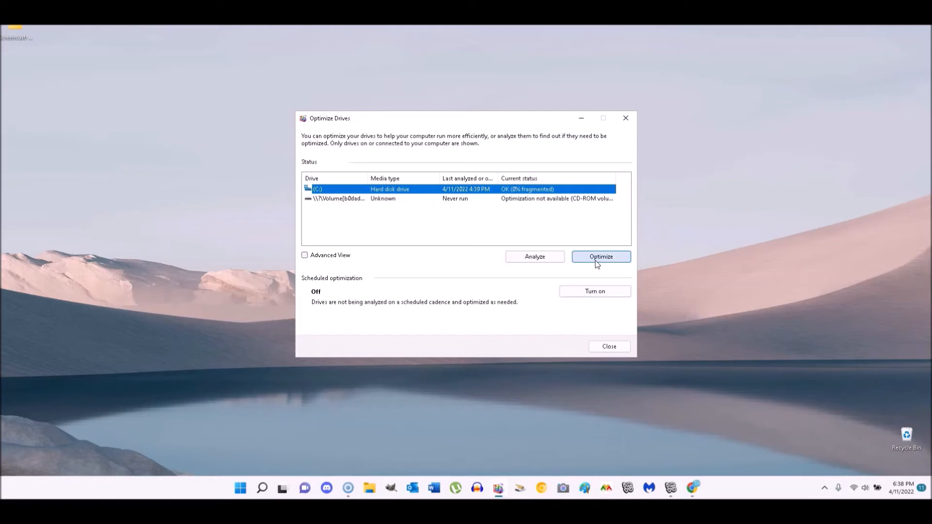
- Close Optimize Drives to return to the empty desktop
left_click(598, 346)
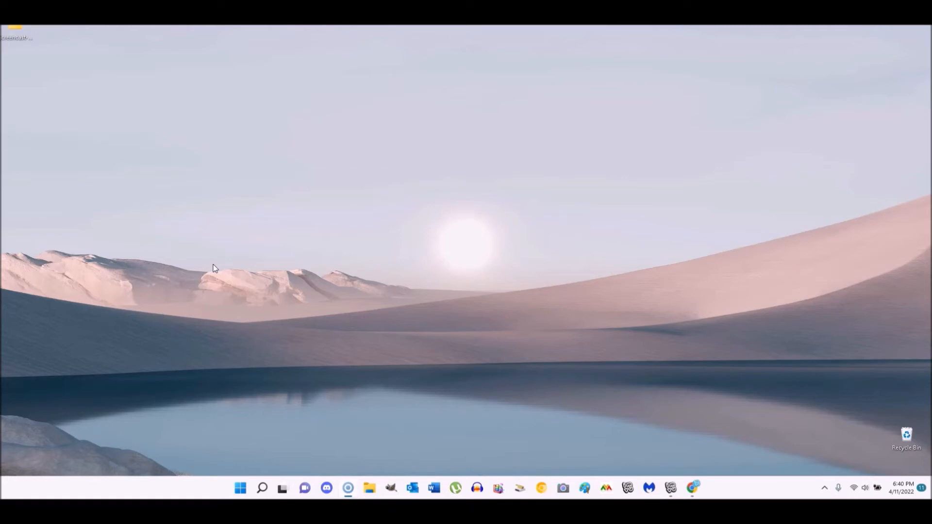
- Search 'themes', go to the Color personalization page, and turn Transparency effects off
left_click(261, 492)
type("themes")
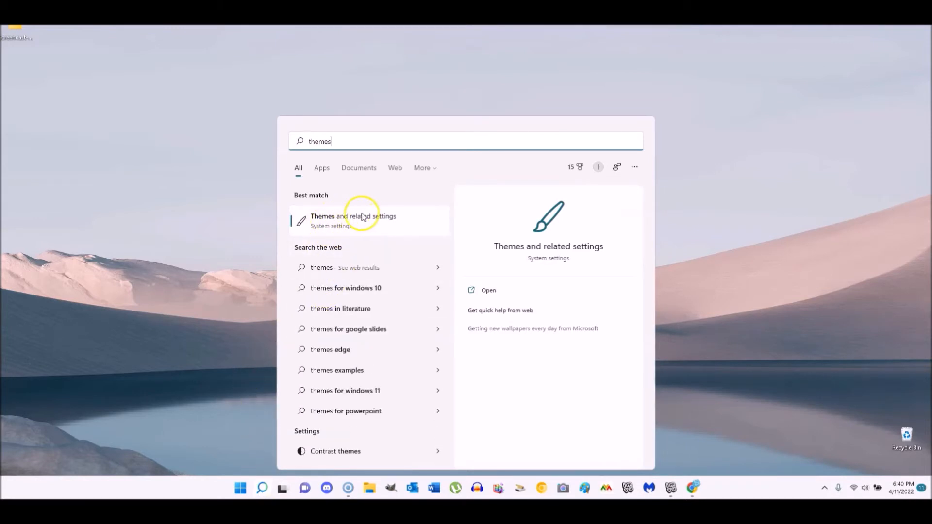
left_click(335, 223)
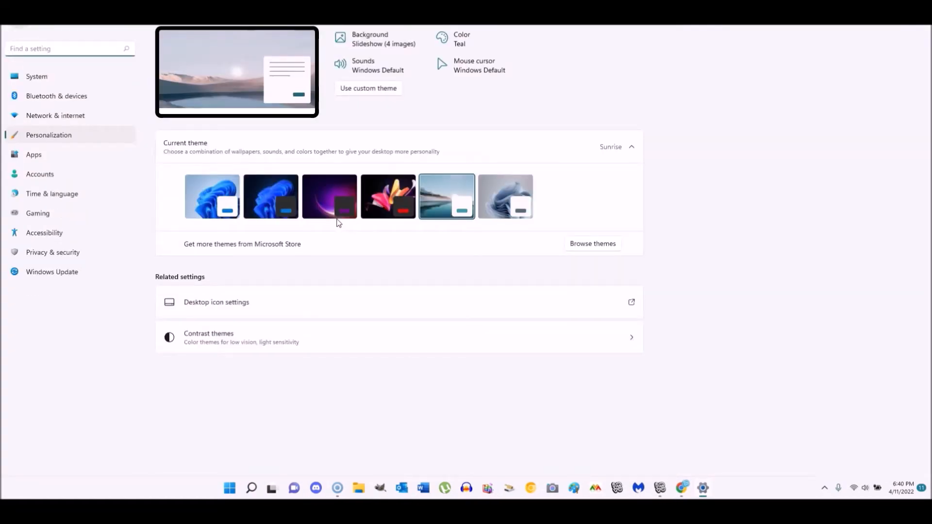
left_click(460, 43)
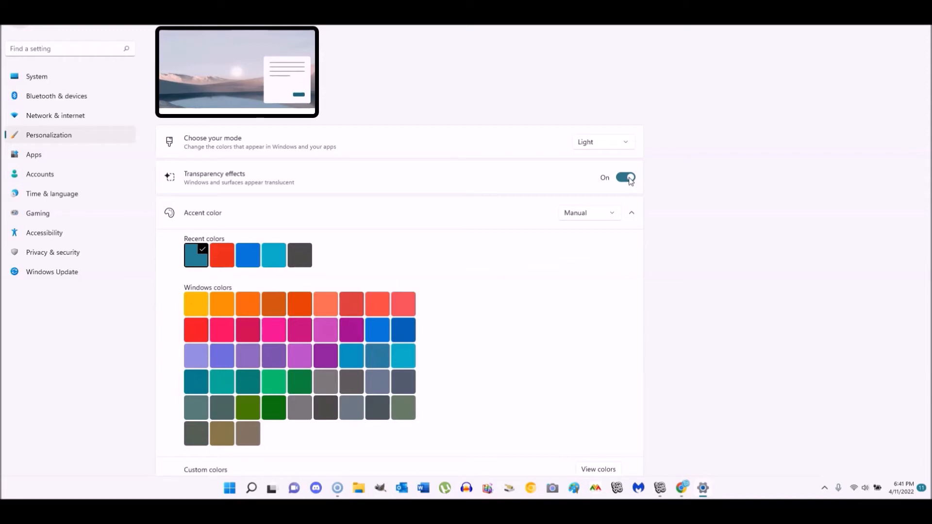
left_click(630, 179)
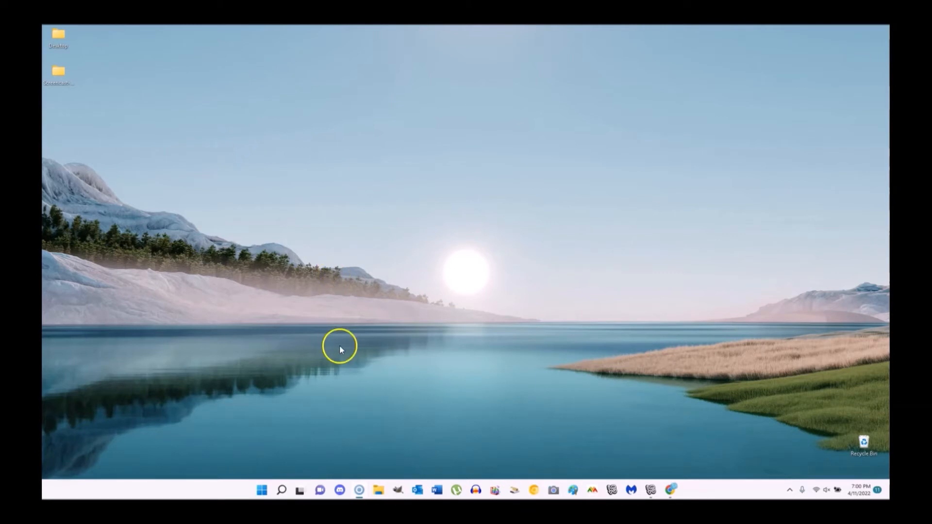
- Search for 'power' and open Edit Plan Settings for the High Performance plan
mouse_move(281, 491)
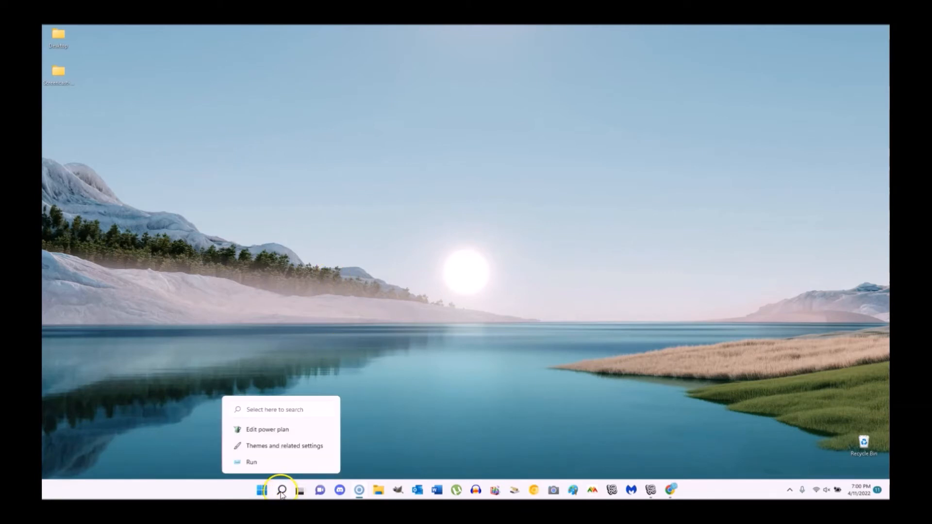
left_click(282, 491)
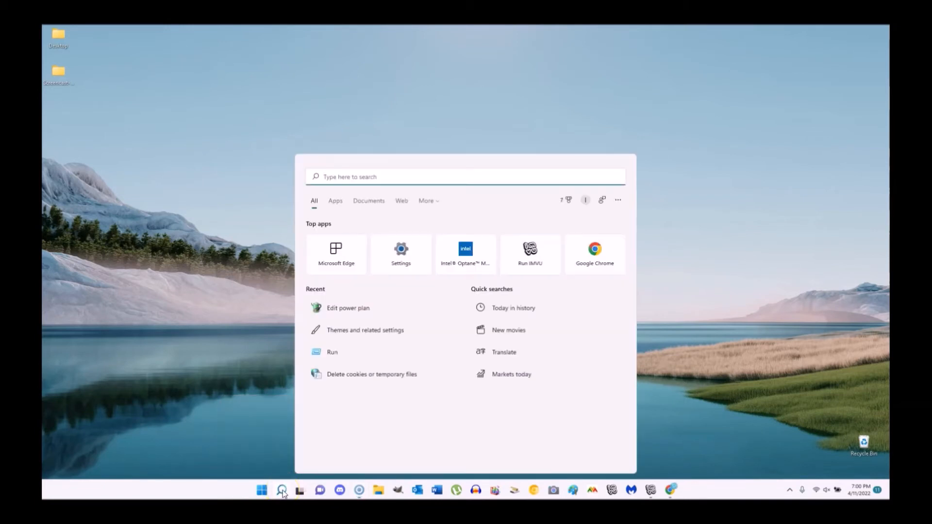
type("power")
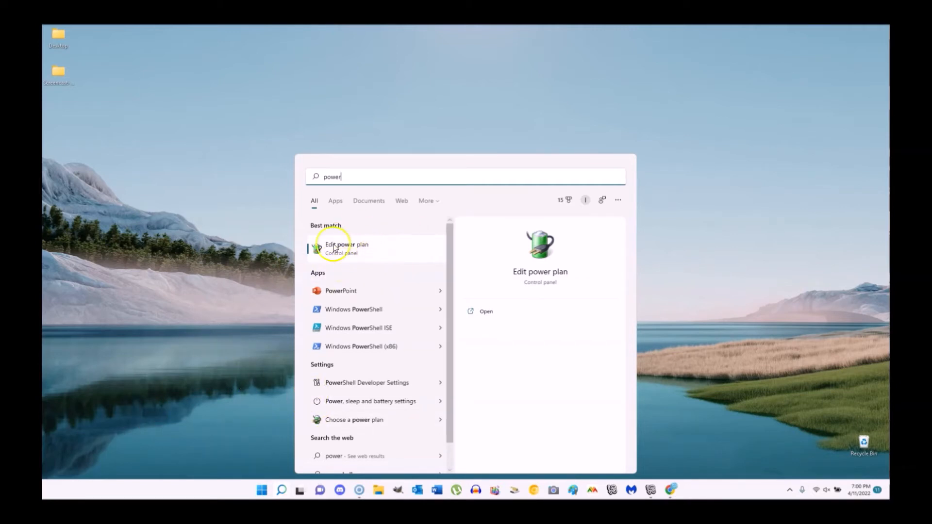
left_click(349, 248)
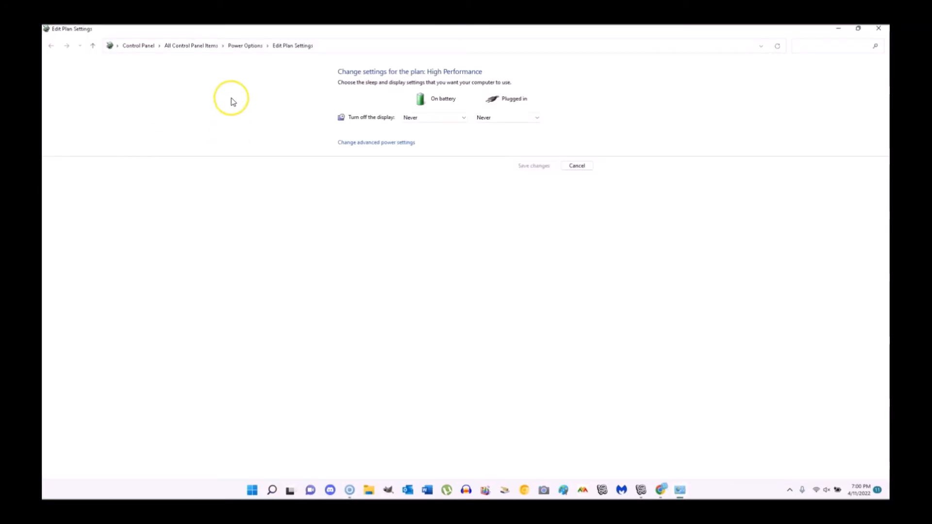
- Back in Power Options, switch between Balanced and High Performance, leaving High Performance active
left_click(248, 47)
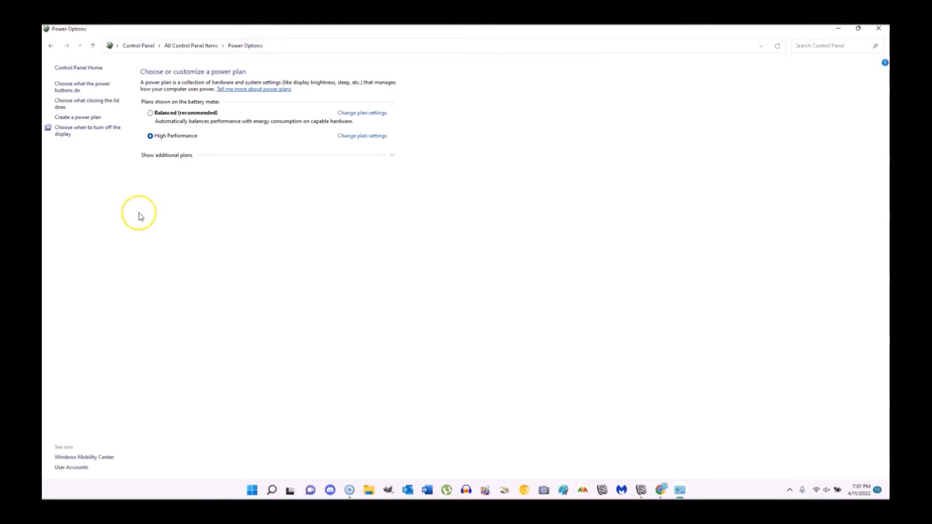
left_click(151, 114)
left_click(151, 136)
left_click(150, 113)
left_click(151, 115)
left_click(151, 138)
left_click(151, 116)
left_click(151, 137)
- Create a new power plan based on High performance, named 'test', and continue to its settings
left_click(68, 119)
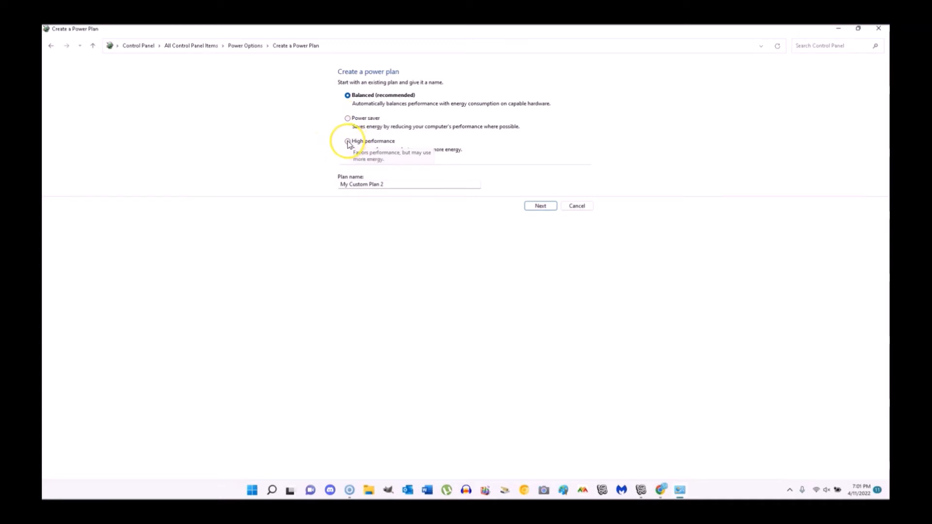
left_click(348, 142)
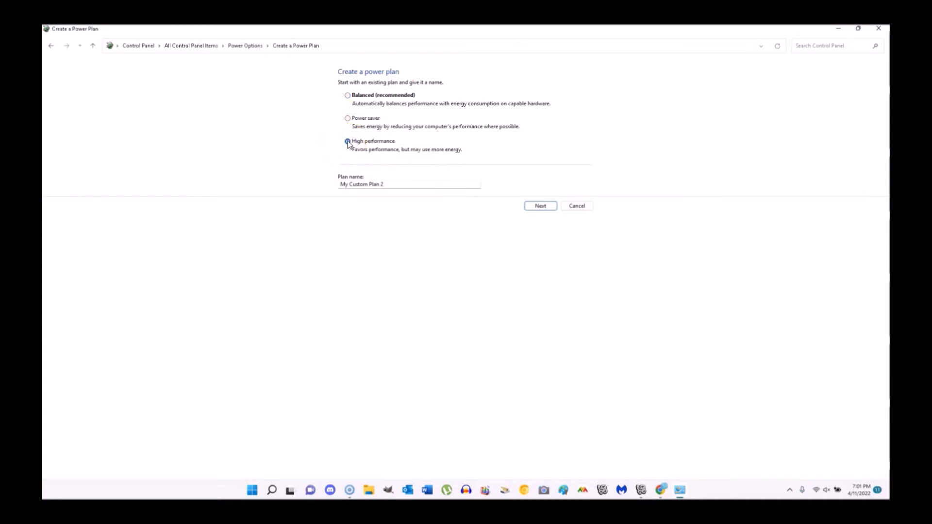
left_click_drag(406, 186, 329, 193)
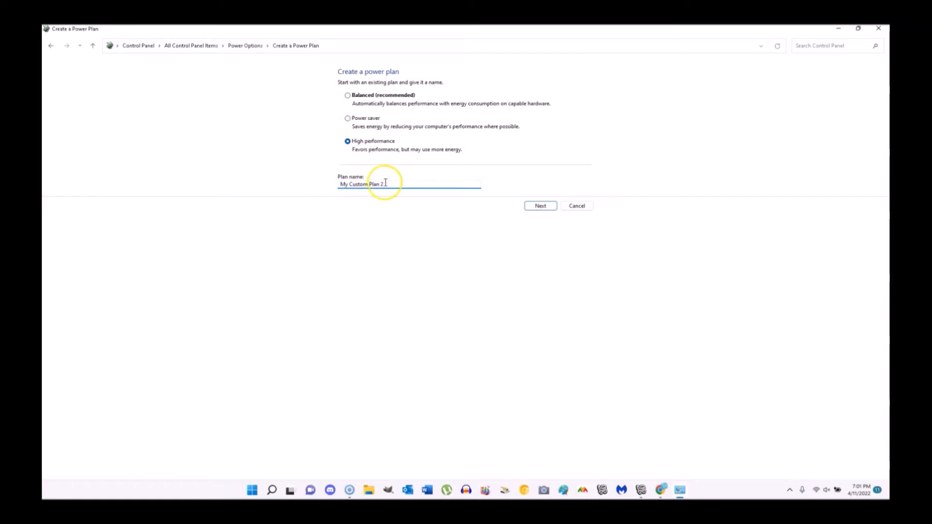
left_click_drag(386, 184, 327, 189)
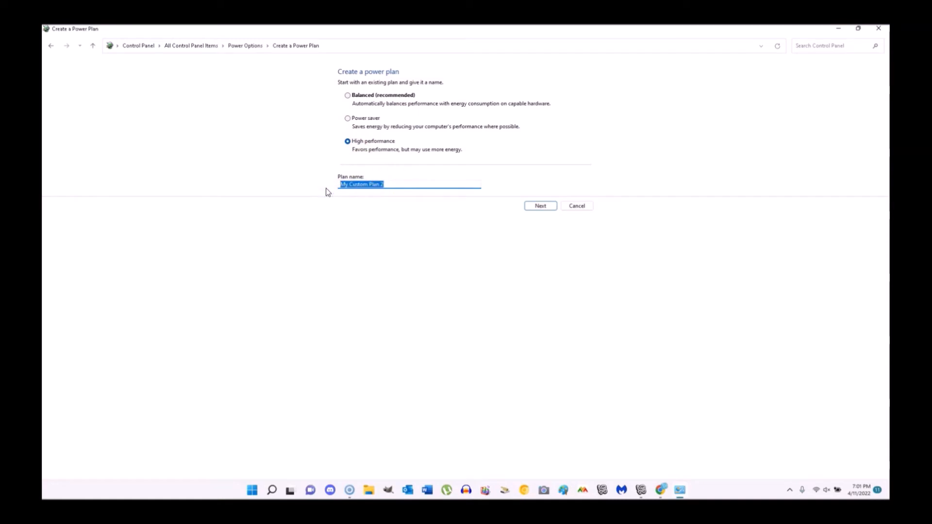
type("test")
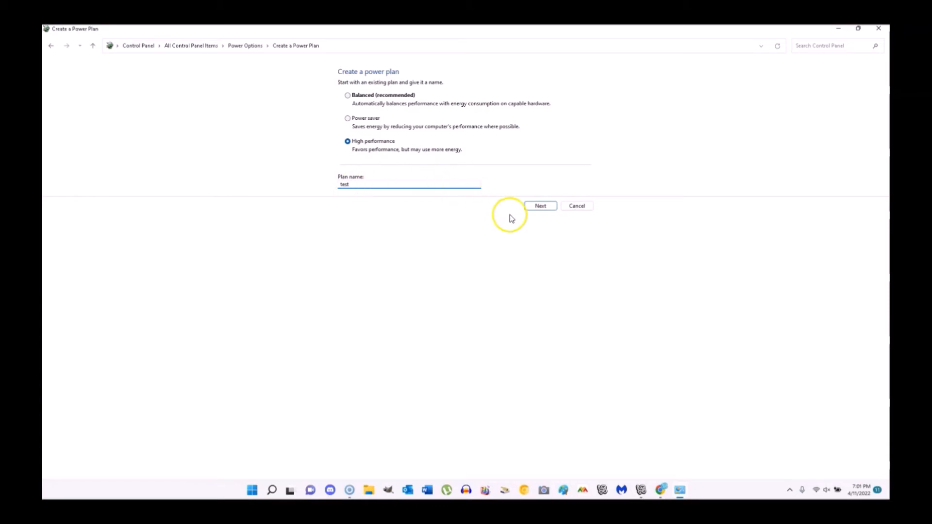
left_click(541, 207)
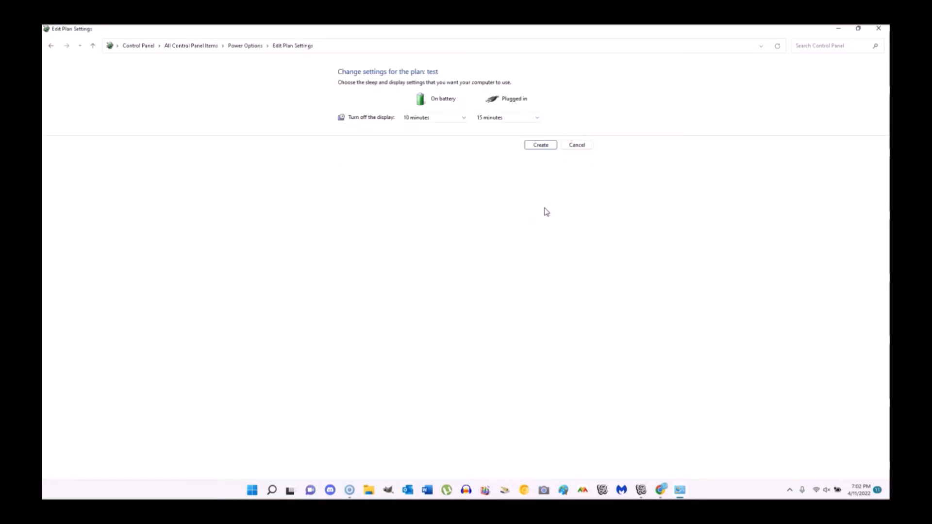
- Set display turn-off to Never on battery and plugged in, then create the 'test' plan
left_click(452, 119)
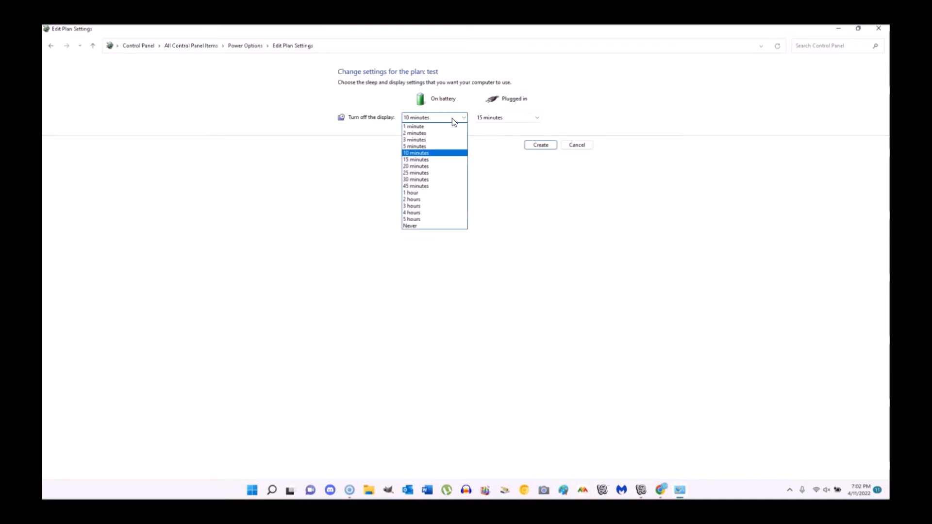
left_click(412, 226)
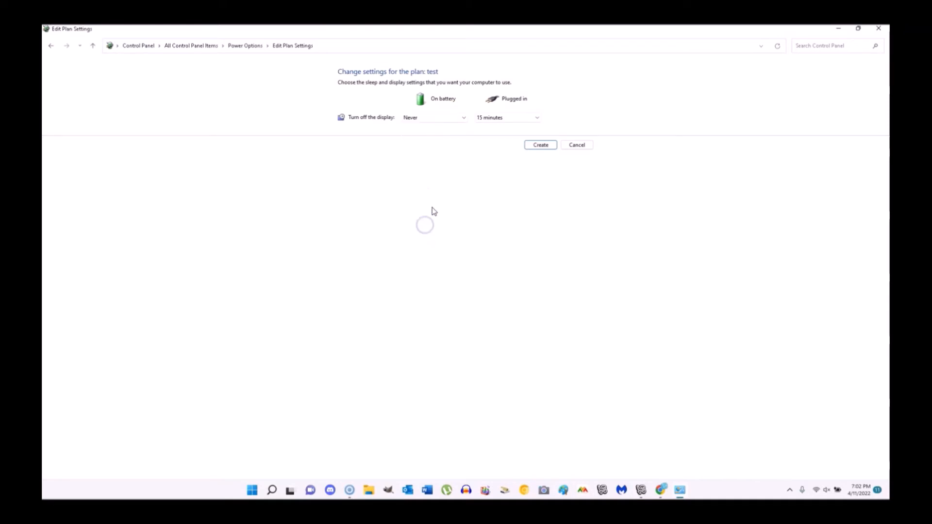
left_click(496, 117)
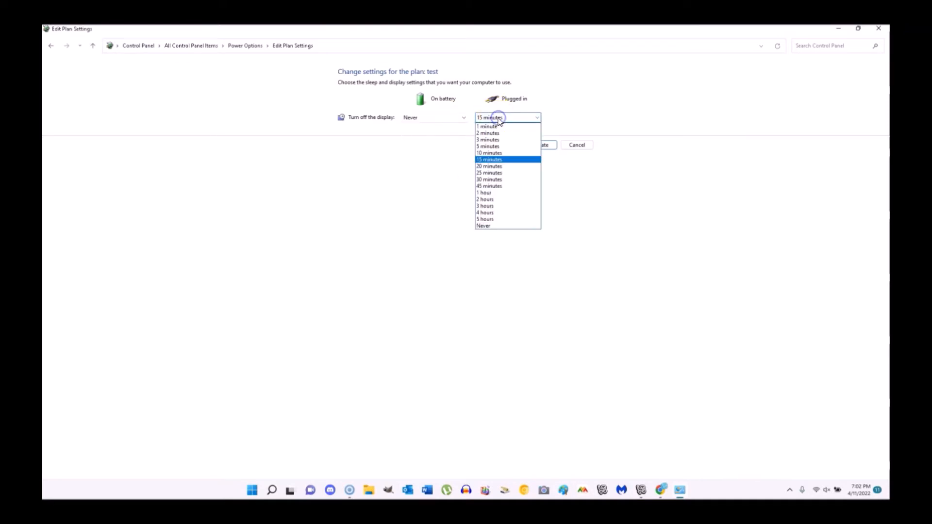
left_click(486, 227)
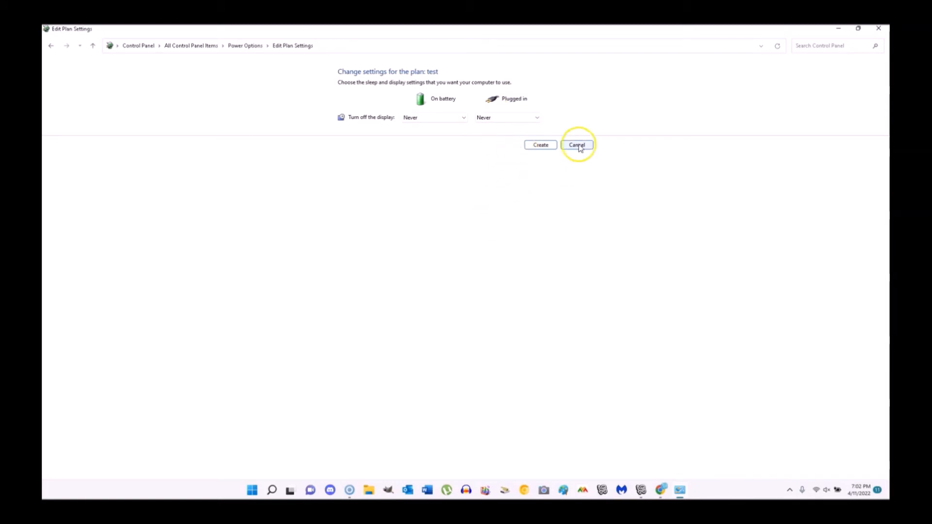
left_click(421, 118)
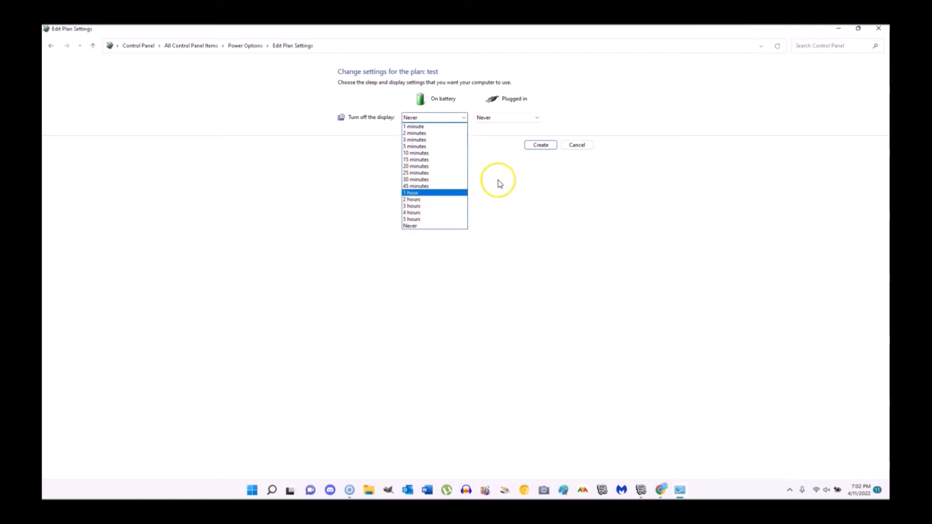
left_click(409, 226)
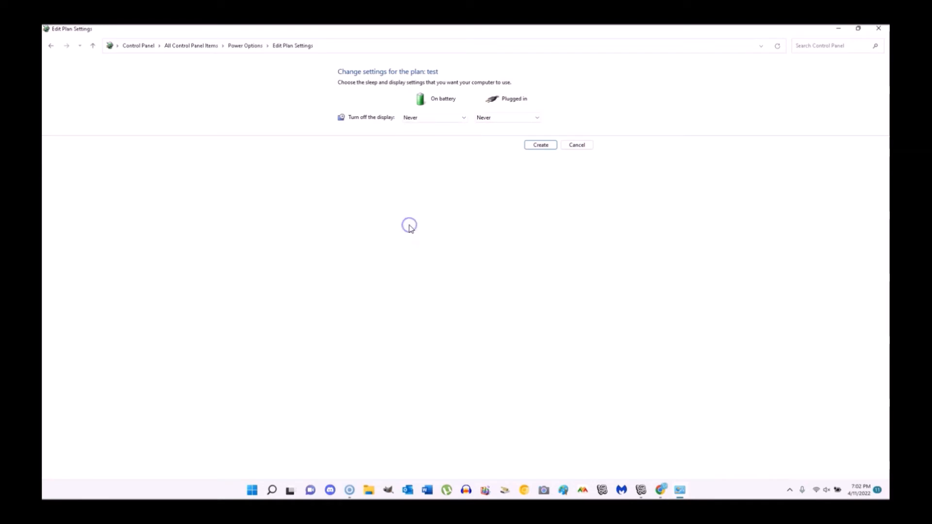
left_click(540, 145)
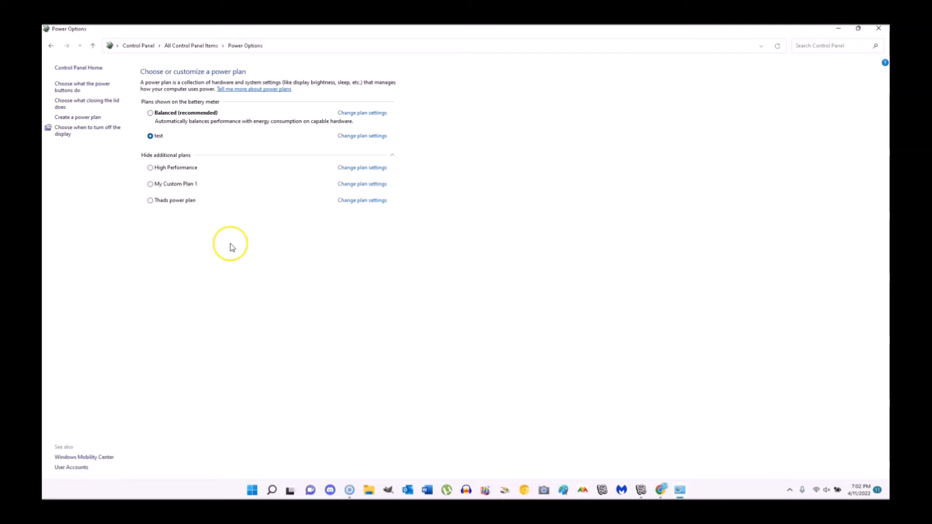
- Switch to High Performance, make 'test' active again, and open its plan settings
left_click(151, 169)
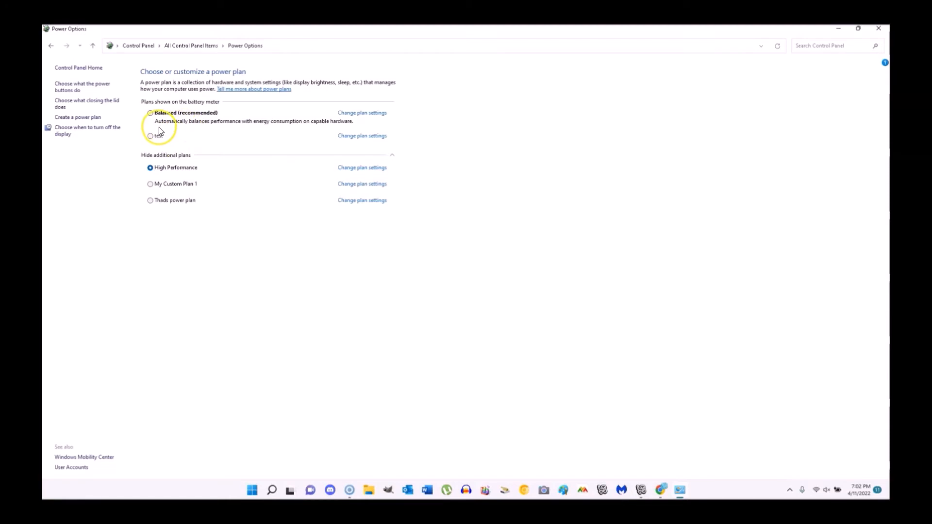
left_click(150, 137)
left_click(353, 137)
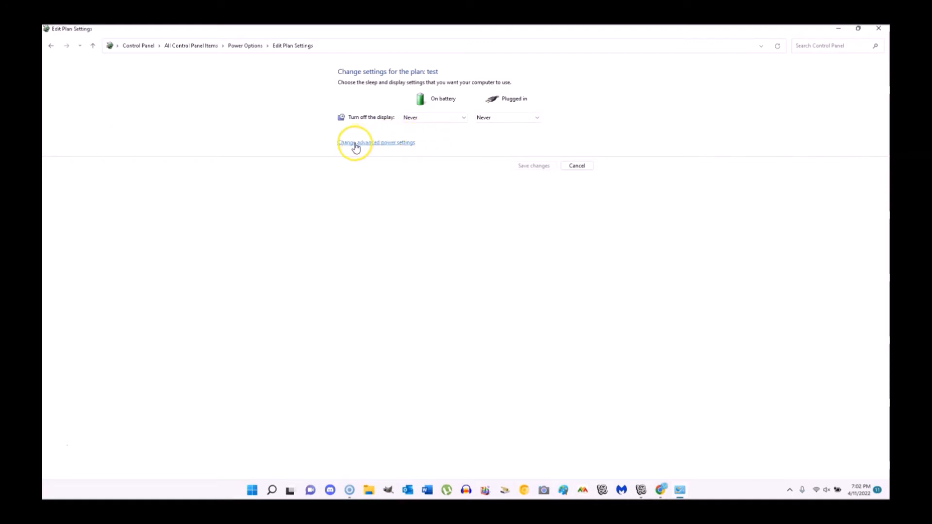
- In advanced power settings, expand Processor power management to show Minimum processor state
left_click(382, 144)
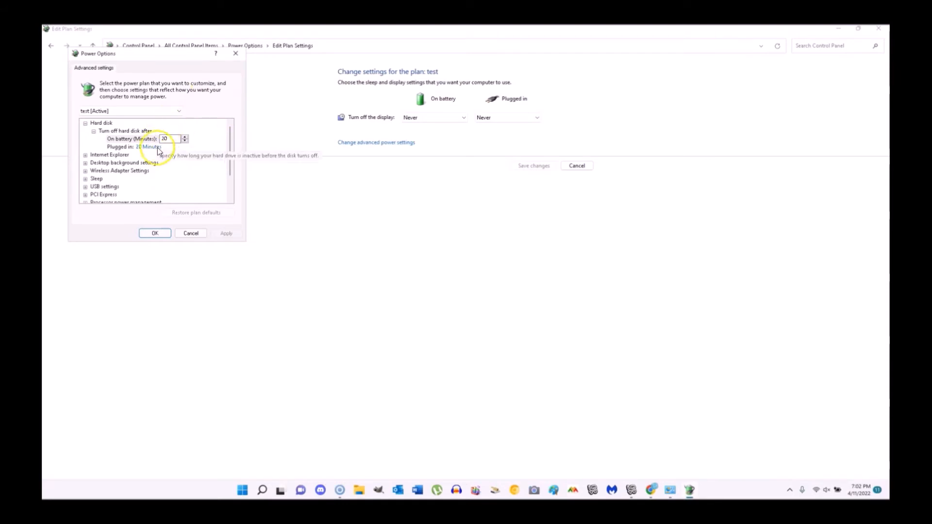
scroll(188, 169, "down", 2)
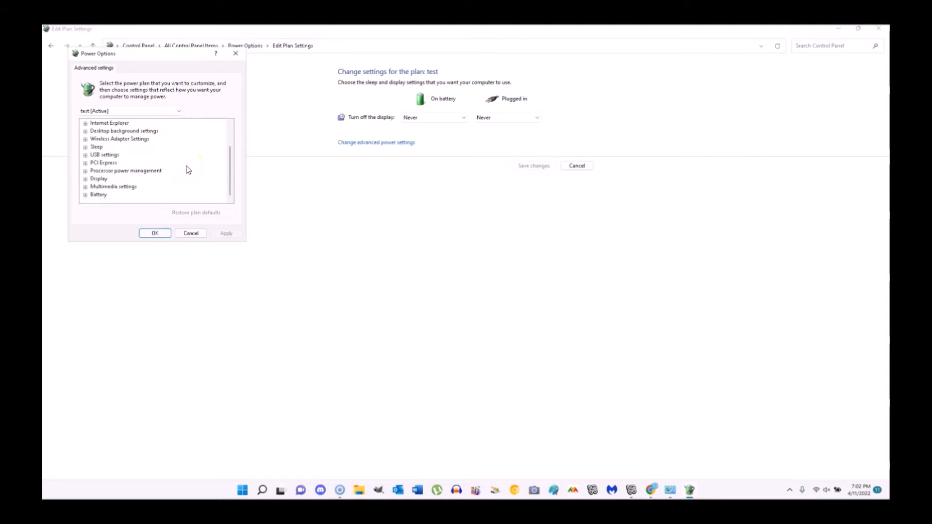
left_click(86, 172)
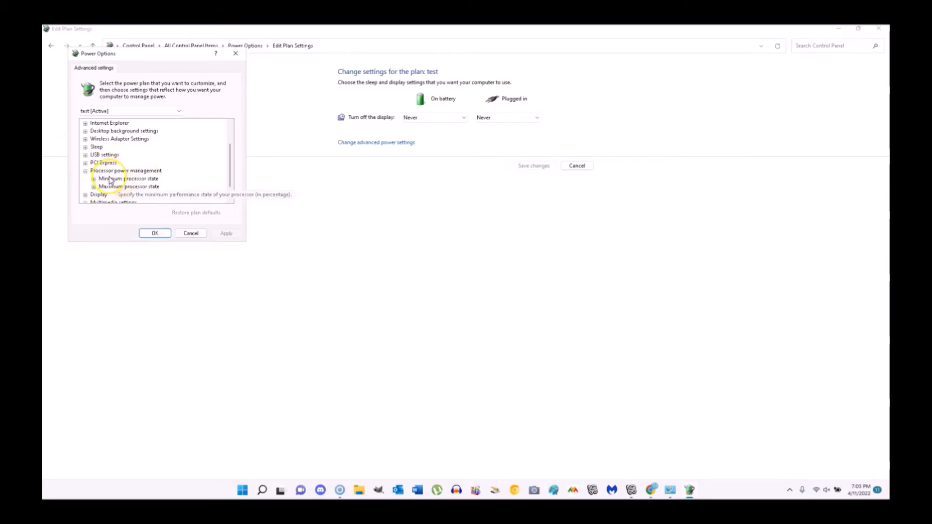
left_click(109, 179)
double_click(109, 179)
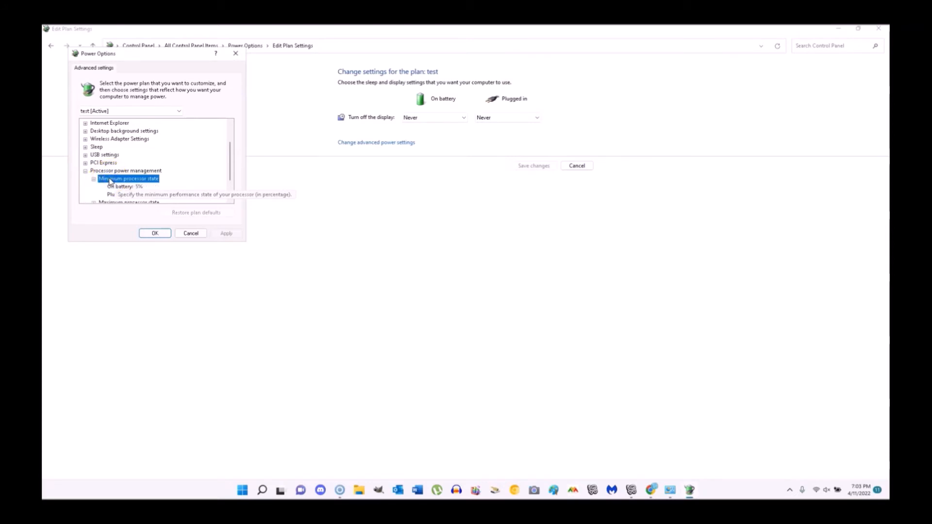
left_click(167, 180)
scroll(166, 181, "down", 2)
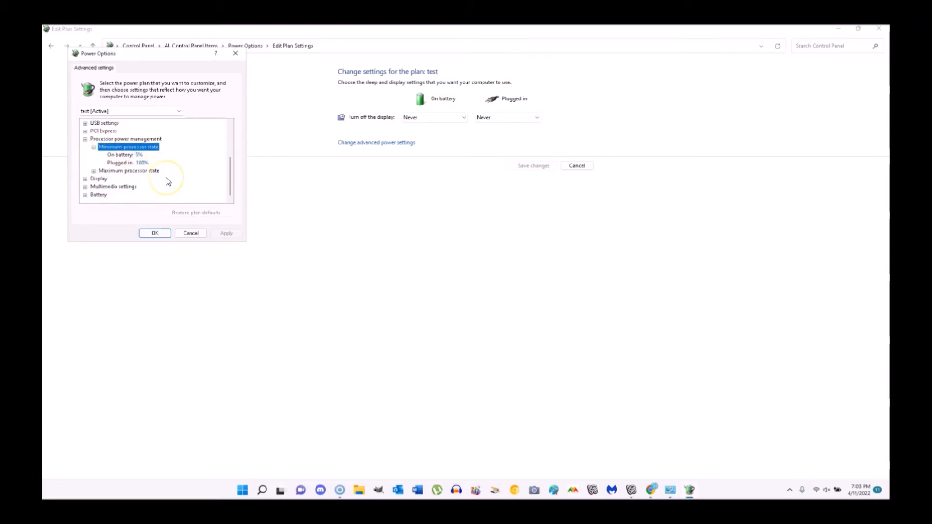
- Set minimum processor state to 0% on battery and 100% plugged in, then view Maximum processor state
left_click(138, 155)
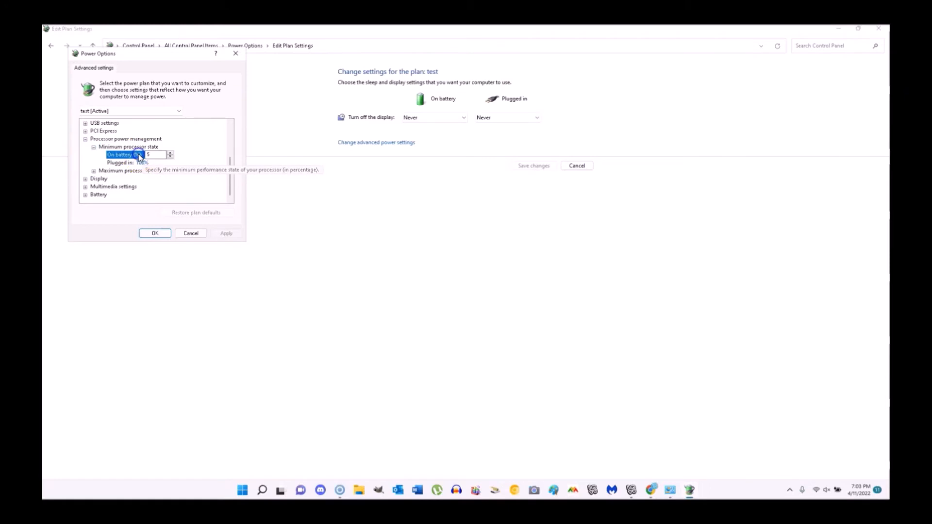
left_click(151, 155)
left_click(142, 164)
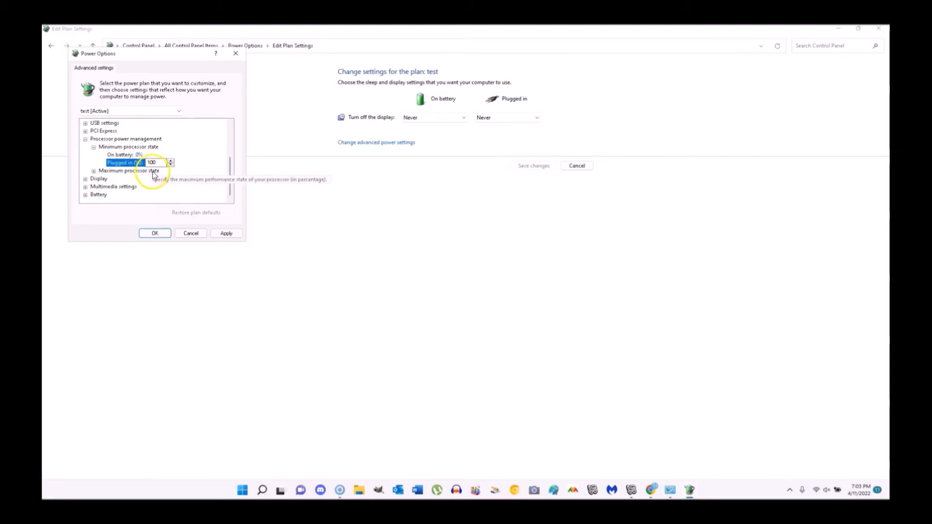
left_click(123, 171)
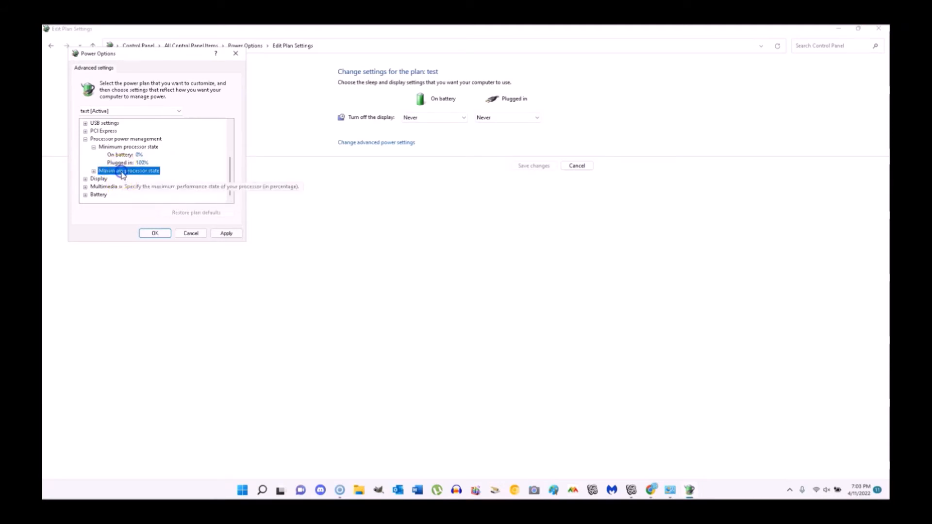
double_click(122, 171)
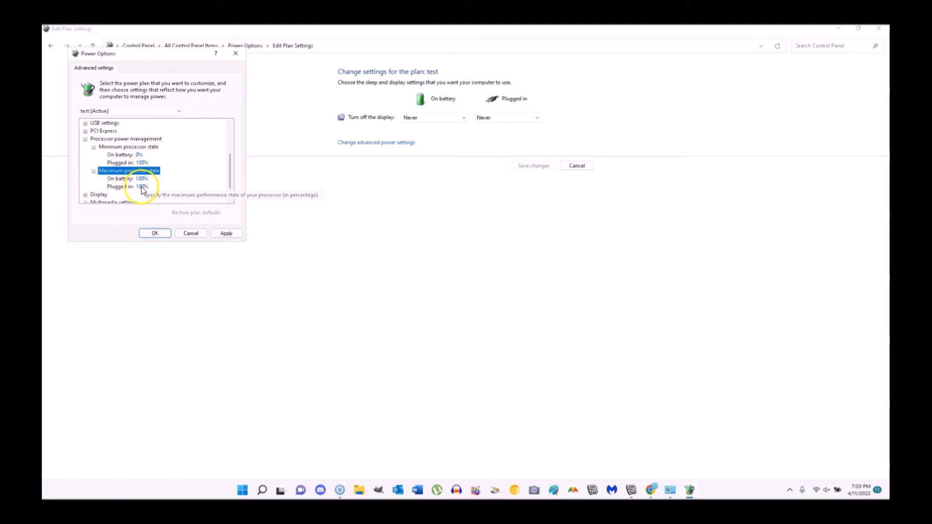
- Review the Display turn-off timeout, then apply and save the advanced power settings
double_click(99, 195)
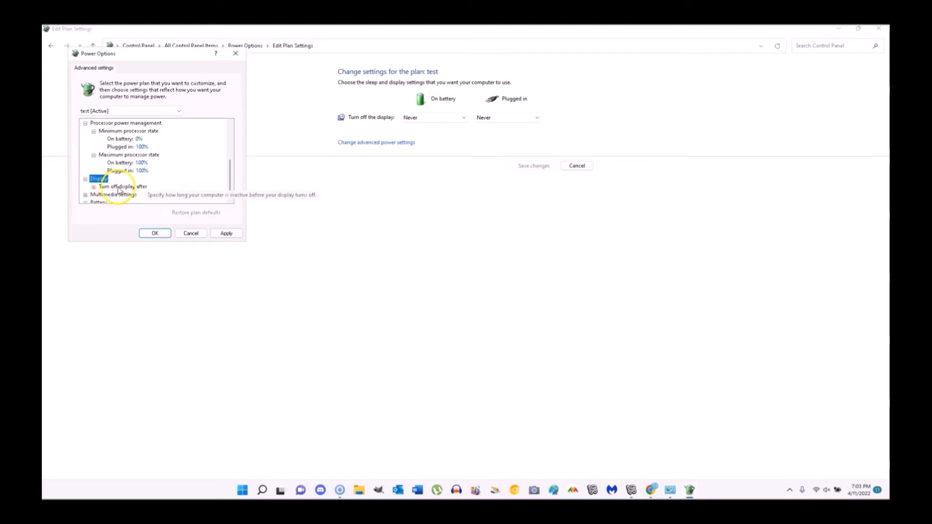
left_click(123, 188)
left_click(122, 189)
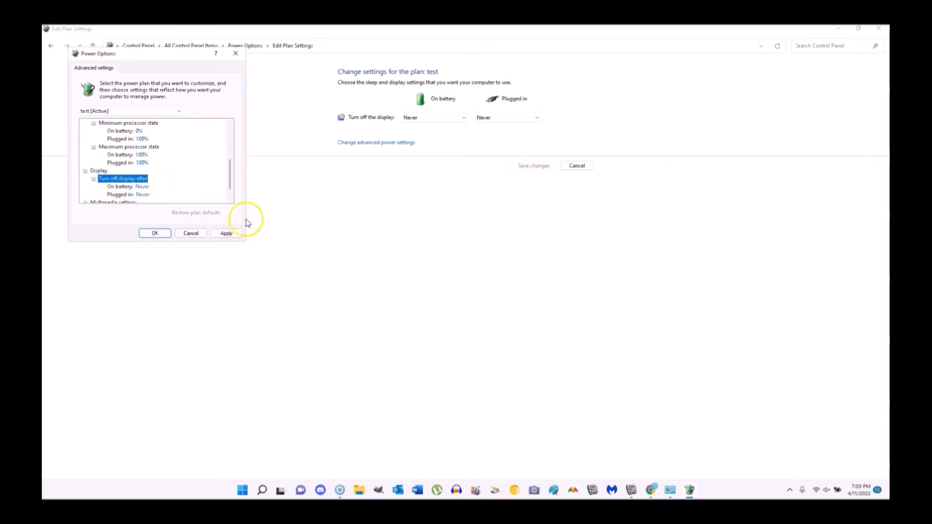
scroll(195, 176, "down", 1)
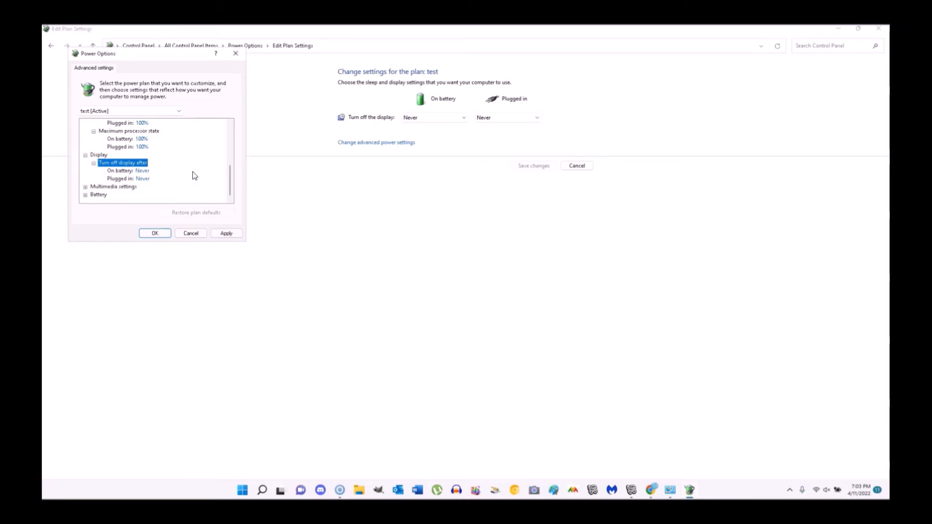
scroll(176, 146, "up", 1)
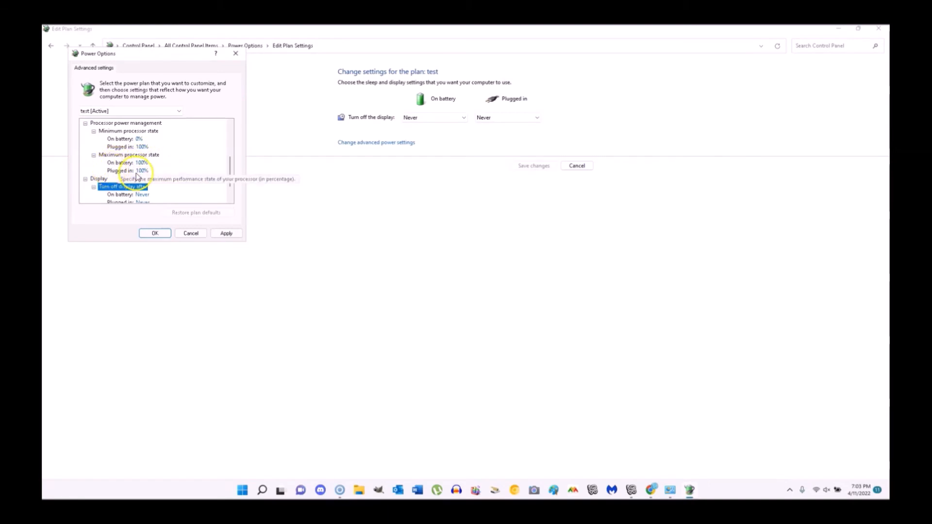
left_click(225, 235)
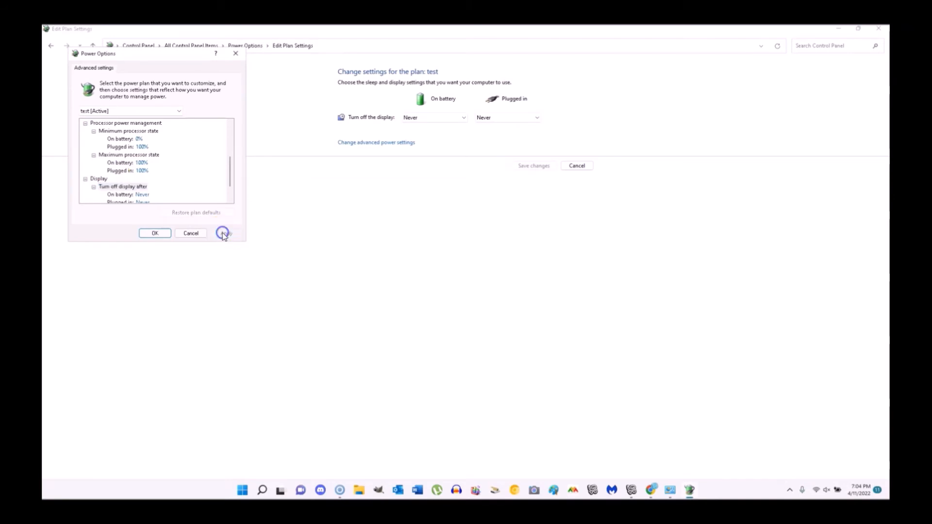
left_click(150, 234)
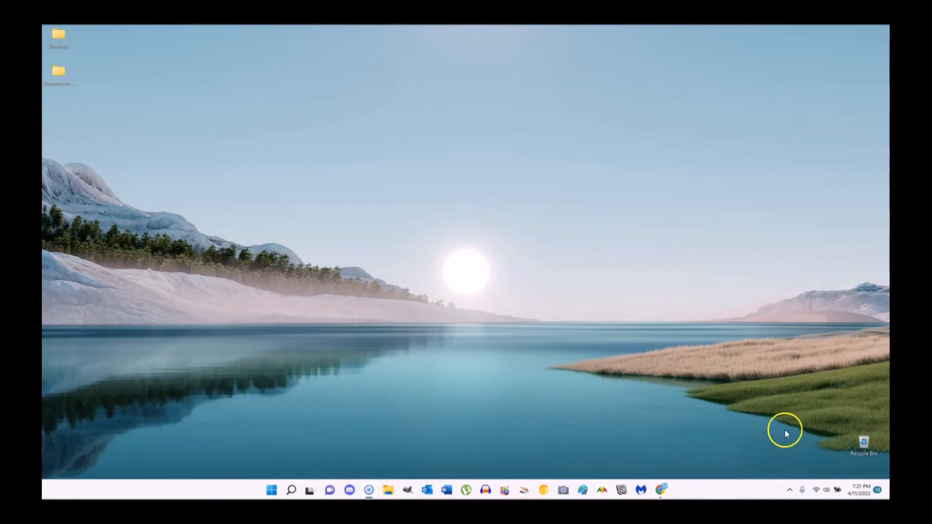
- Launch IMVU from the taskbar and open its Settings
left_click(622, 491)
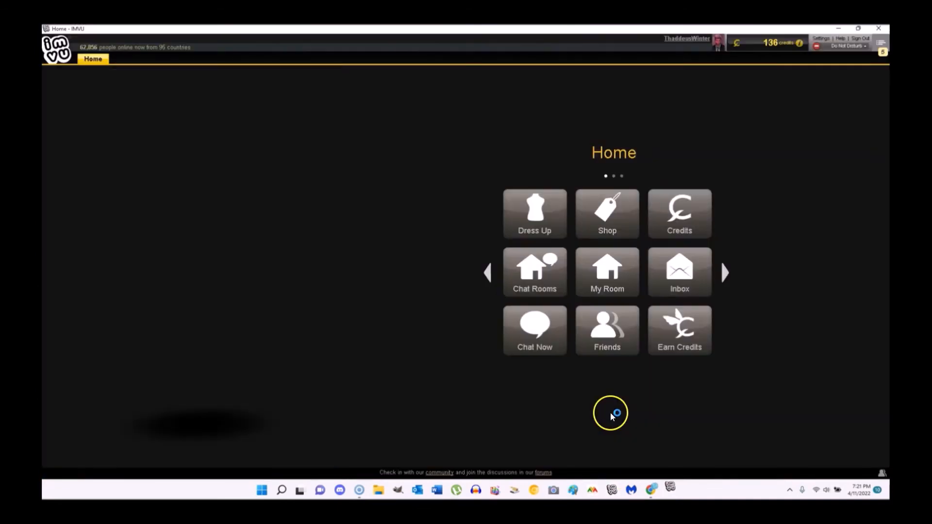
left_click(821, 39)
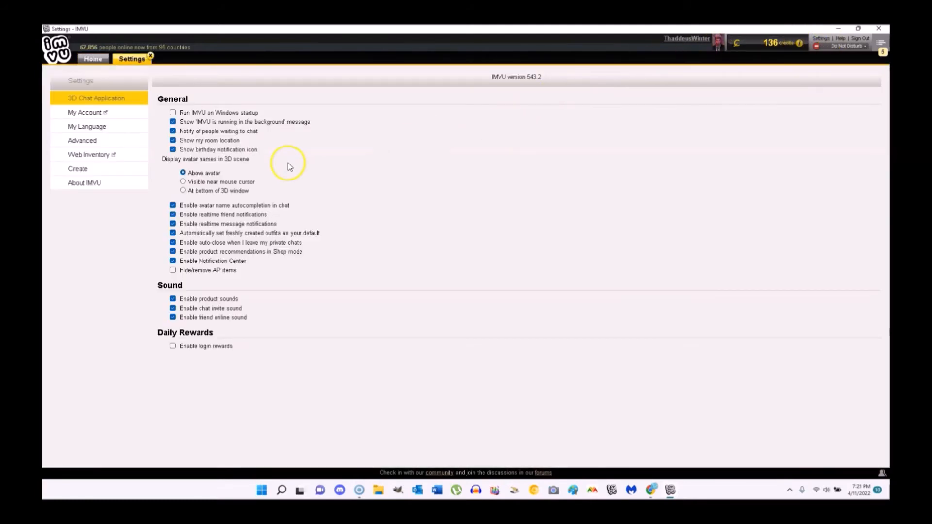
- Keep the Advanced 3D renderer on Accelerated graphics (OpenGL), then close Settings
left_click(84, 142)
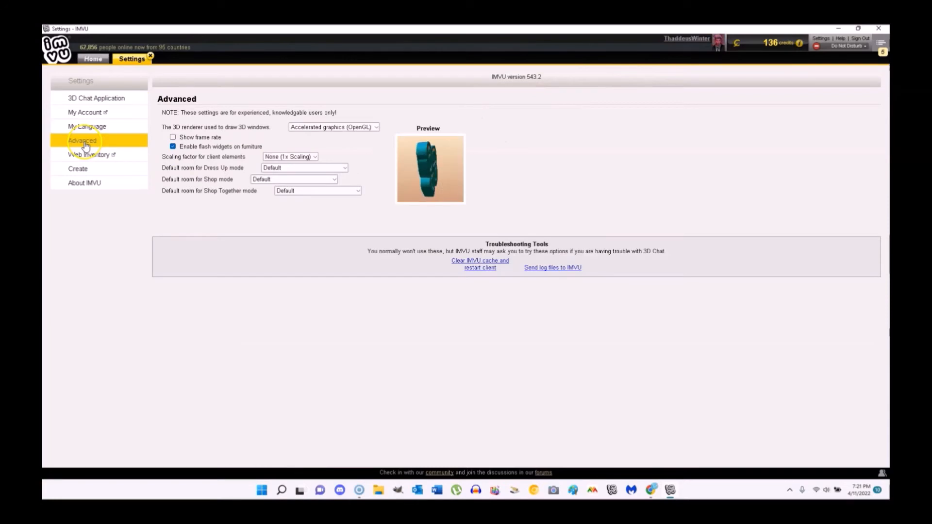
left_click(310, 127)
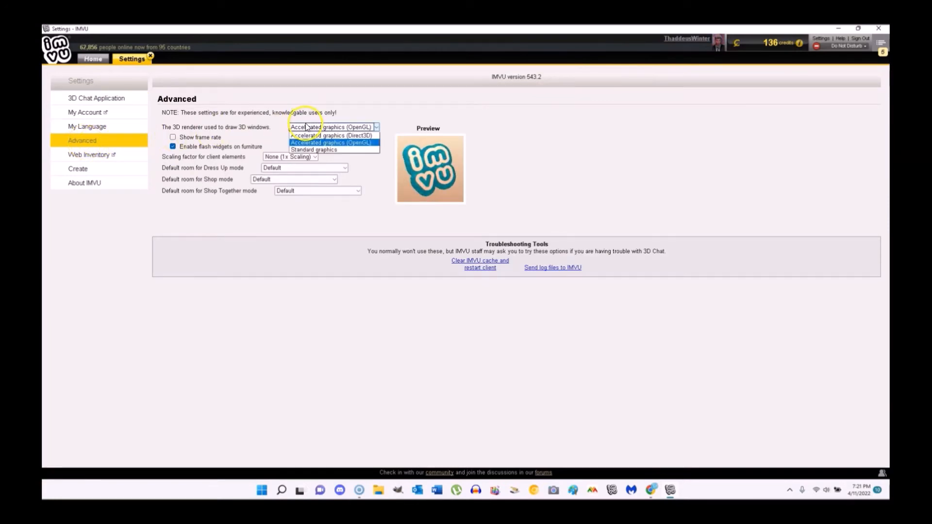
left_click(354, 144)
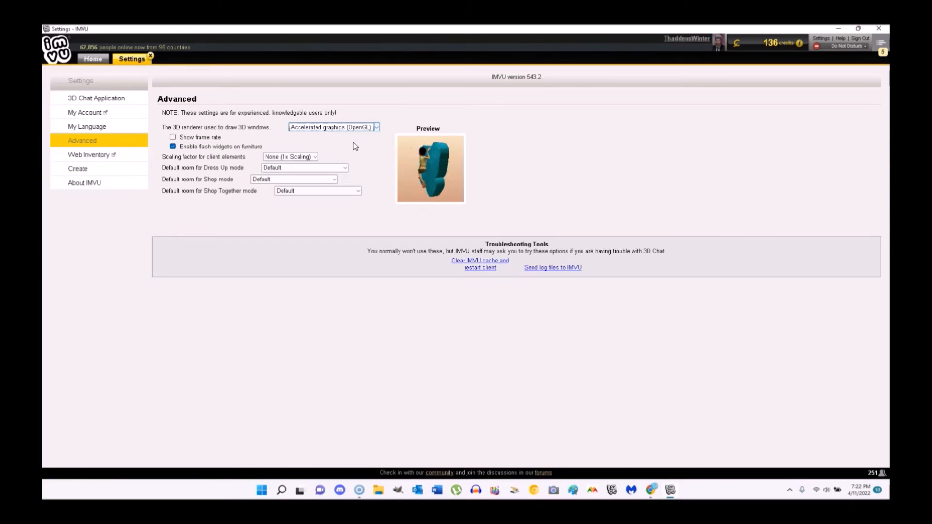
left_click(151, 56)
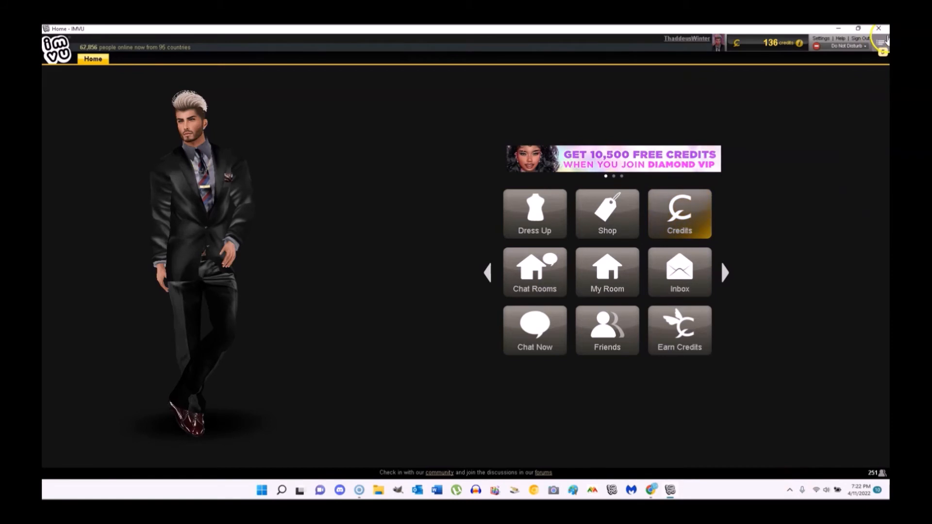
- Close the IMVU window and exit IMVU completely from its system tray icon
left_click(879, 28)
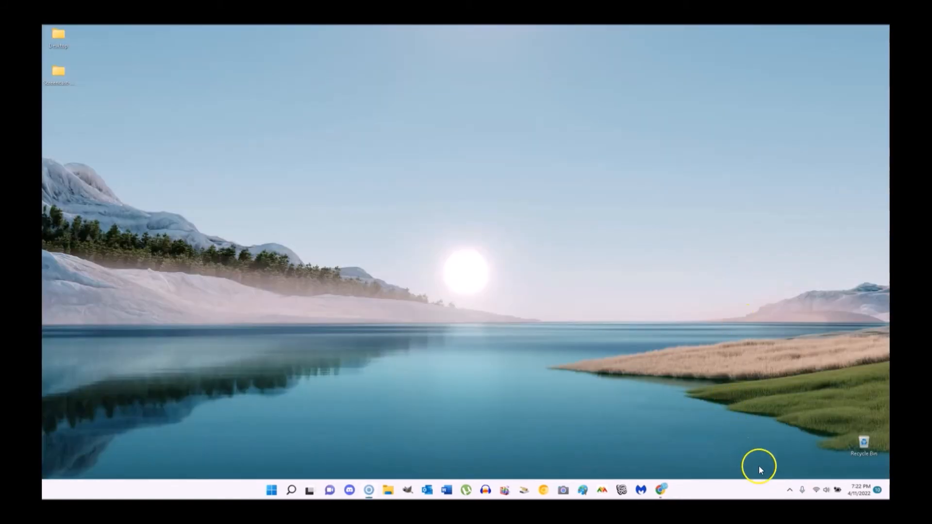
left_click(790, 491)
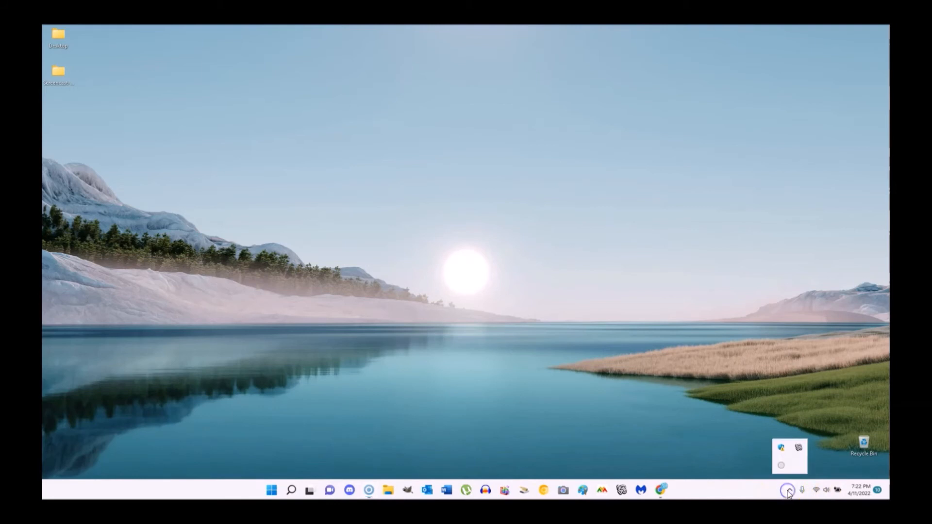
right_click(799, 449)
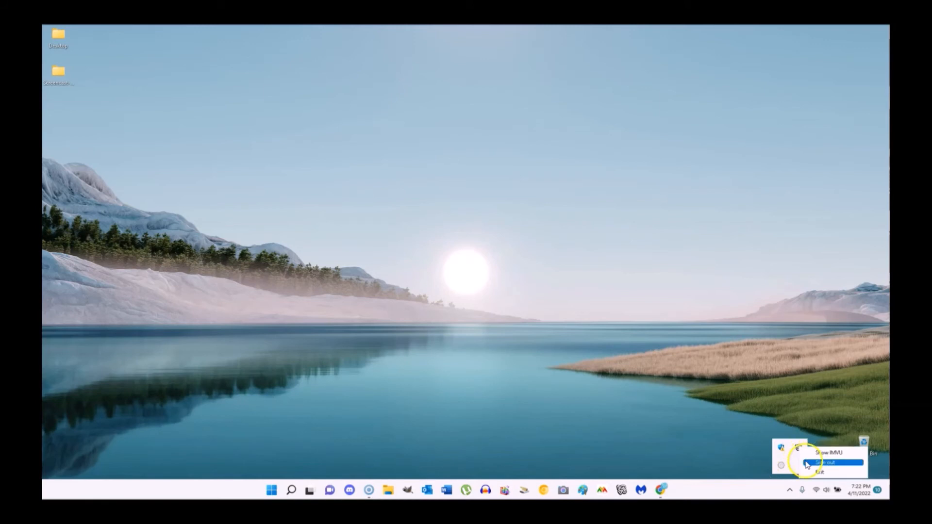
left_click(817, 472)
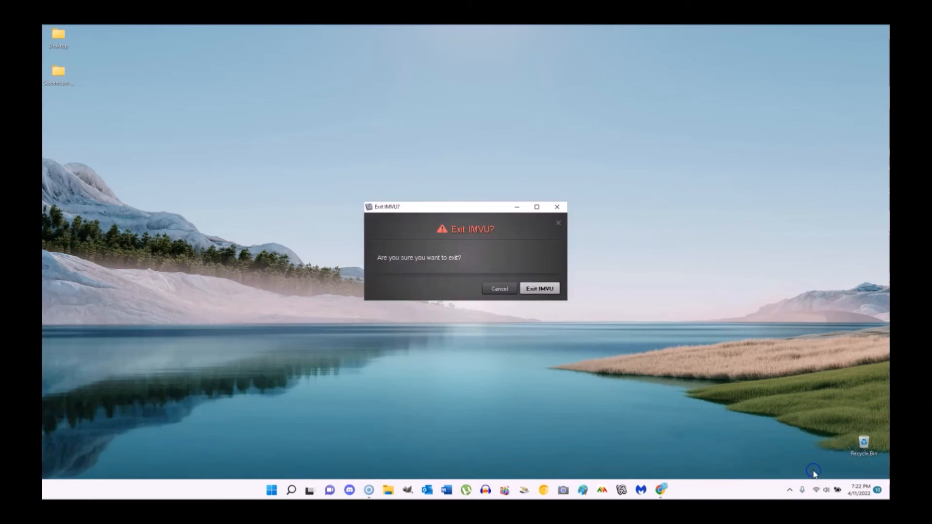
left_click(528, 290)
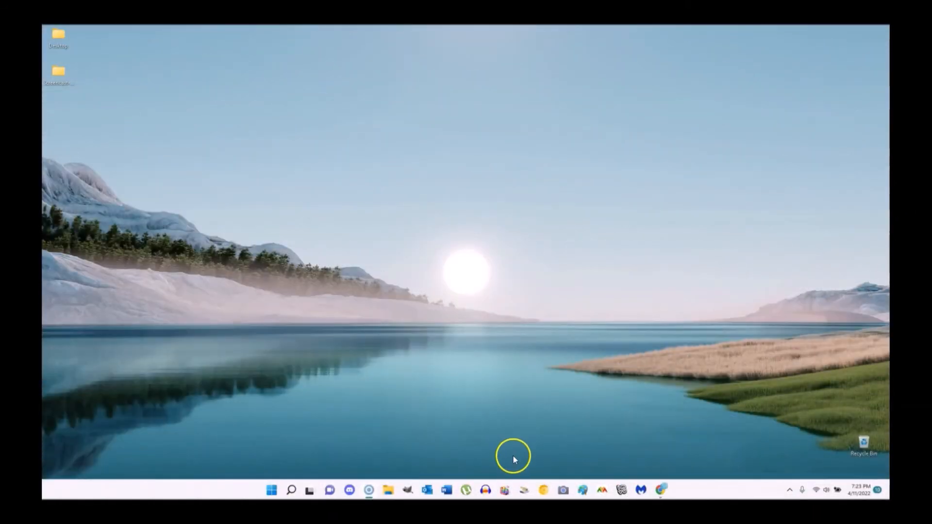
left_click(291, 490)
type("disk")
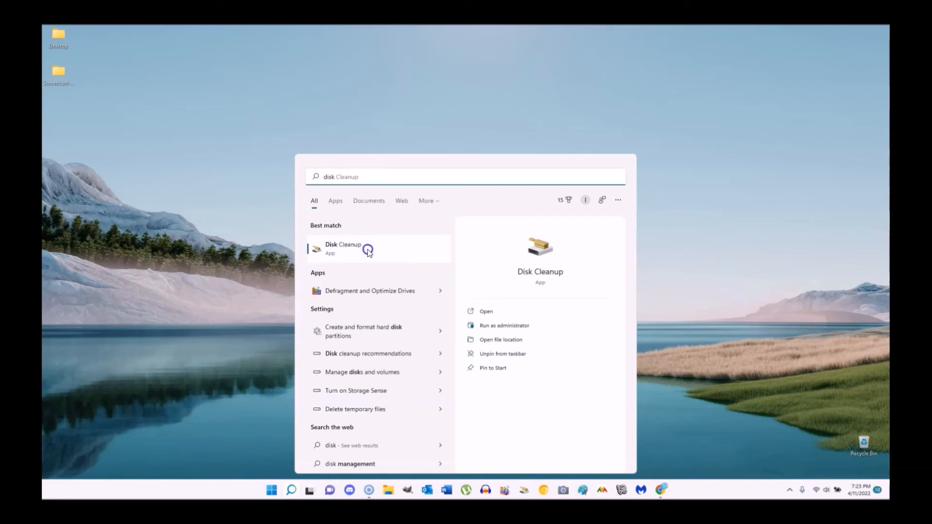
right_click(335, 248)
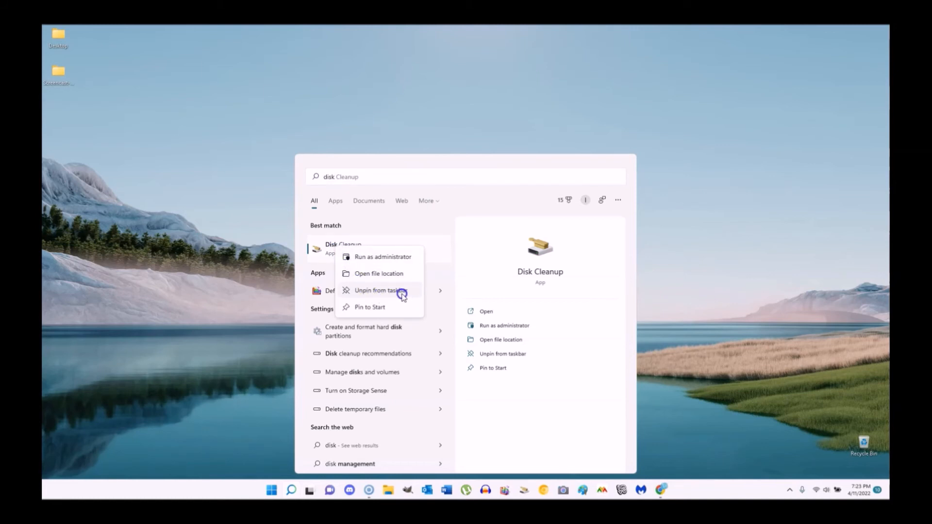
left_click(240, 278)
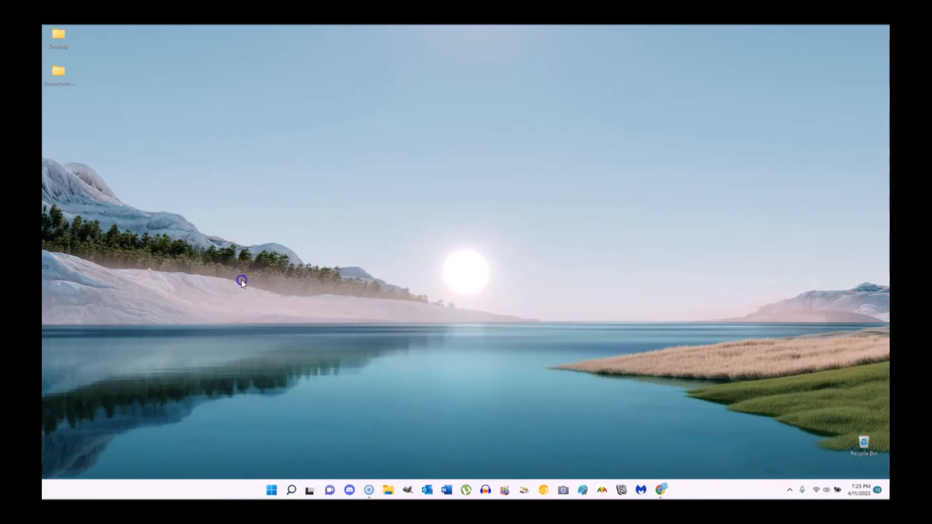
- Launch Disk Cleanup for drive C: and review the files it can delete (up to 112 MB)
left_click(524, 491)
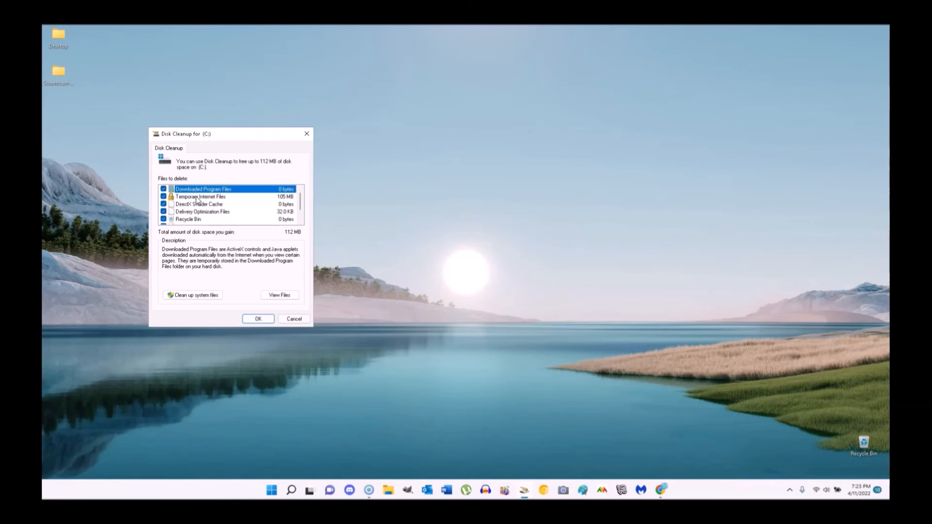
scroll(196, 199, "down", 1)
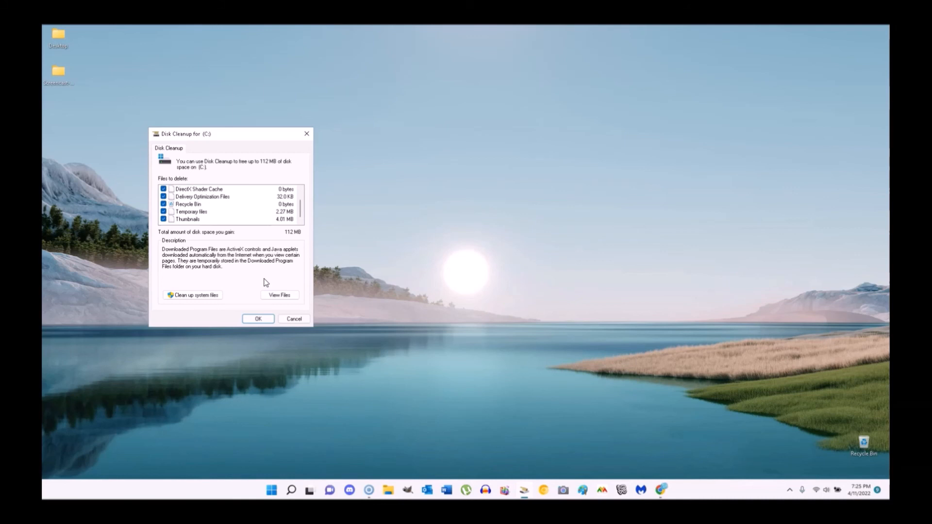
- Add system files to the Disk Cleanup selection, totalling 149 MB including 37.9 MB of Defender files, and start deletion
left_click(184, 297)
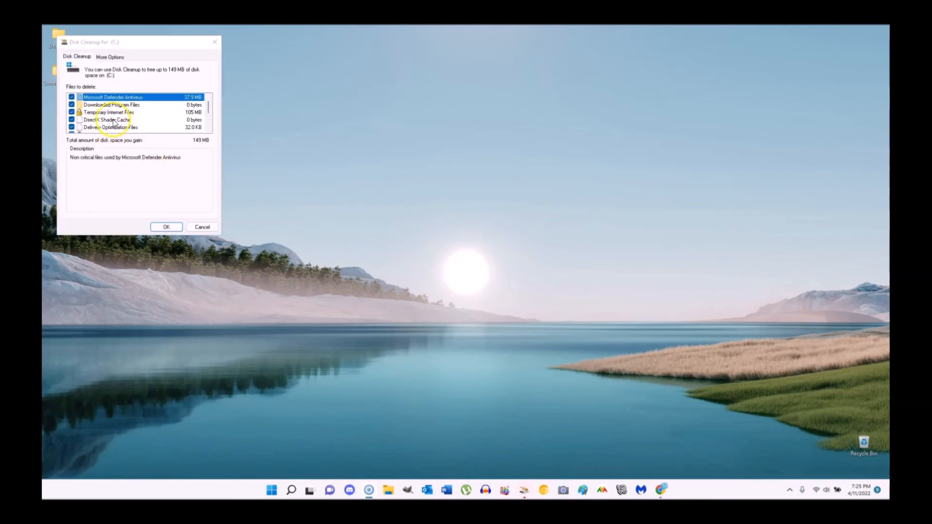
scroll(114, 123, "down", 1)
scroll(115, 124, "down", 1)
scroll(115, 122, "up", 2)
left_click(165, 227)
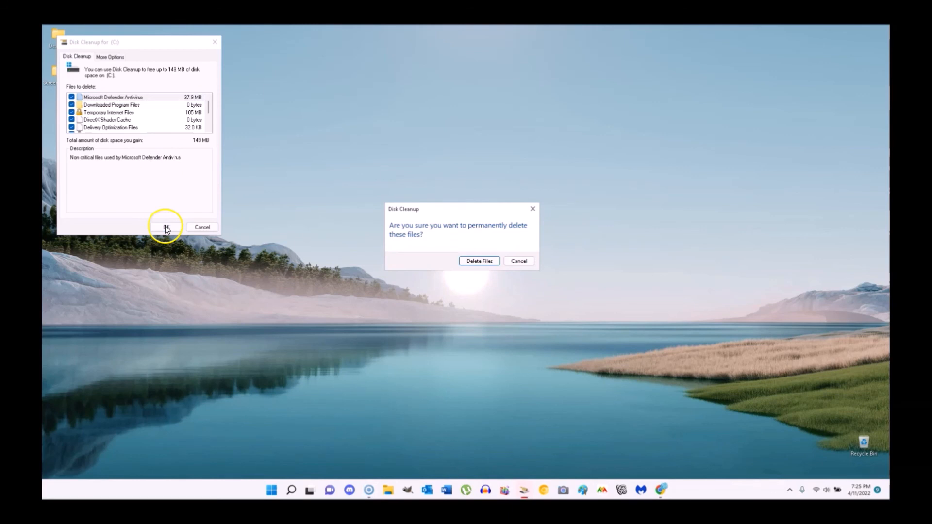
- Confirm permanent deletion of the selected junk files on drive C:
left_click(475, 261)
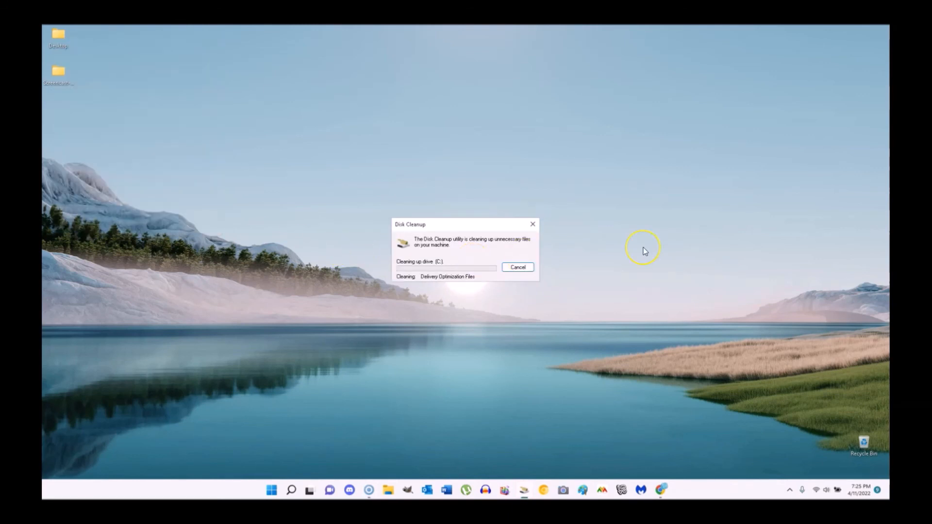